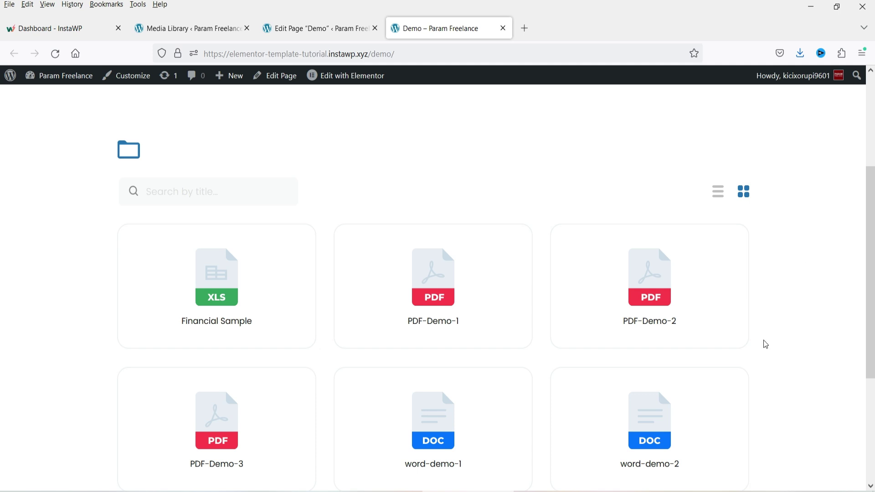
Preview PDF-Demo-1 from the live Demo page gallery, then close the preview tab
scroll(777, 372, down, 2)
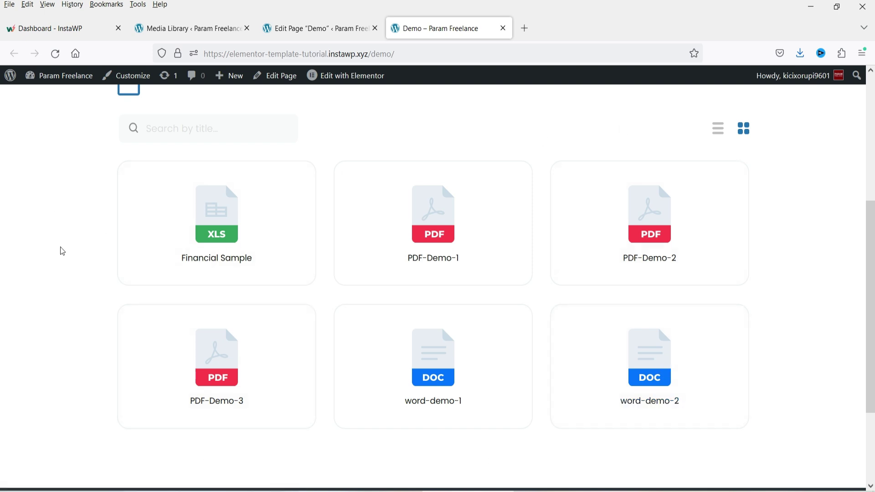
click(445, 231)
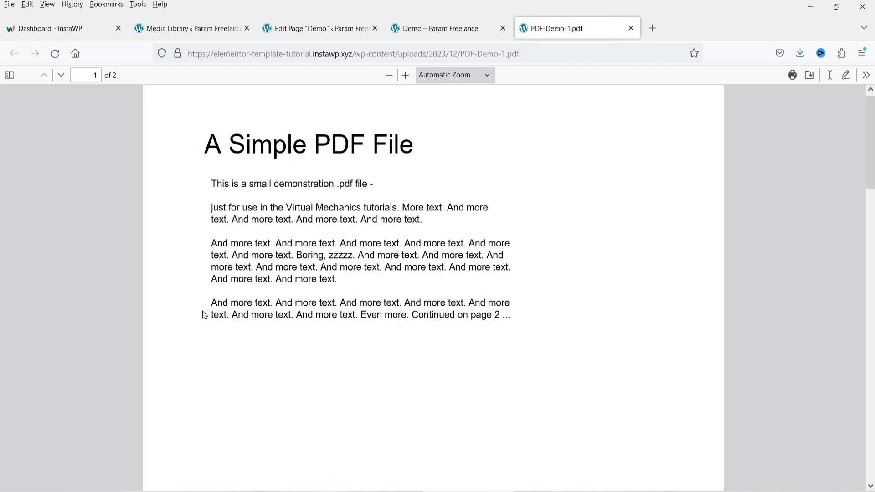
click(631, 28)
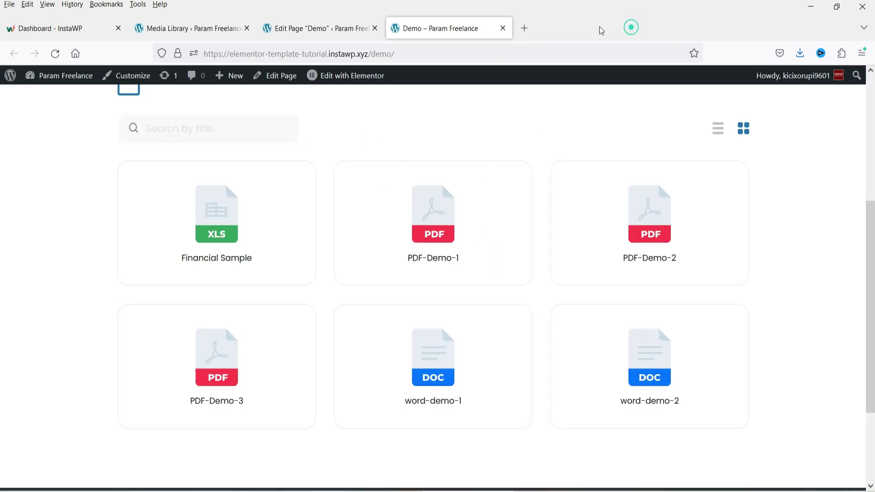
Try opening word-demo-2, cancel its save dialog, and go back to the Demo page editor
click(651, 373)
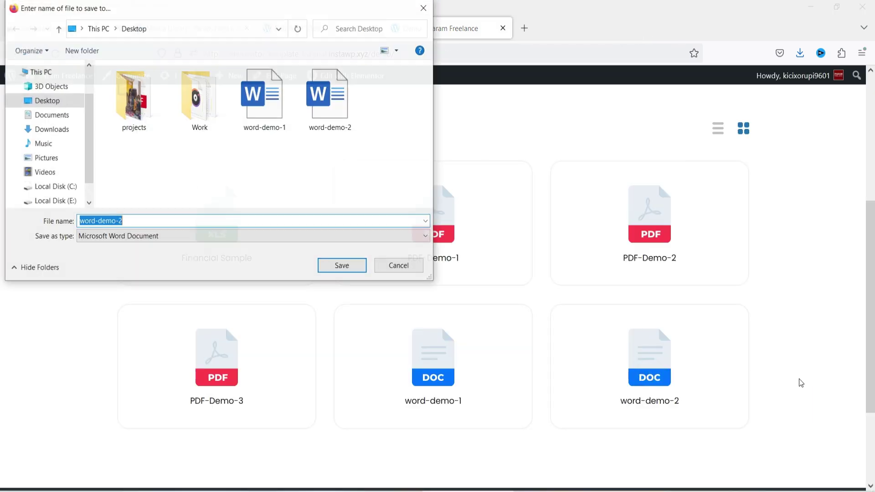
click(418, 274)
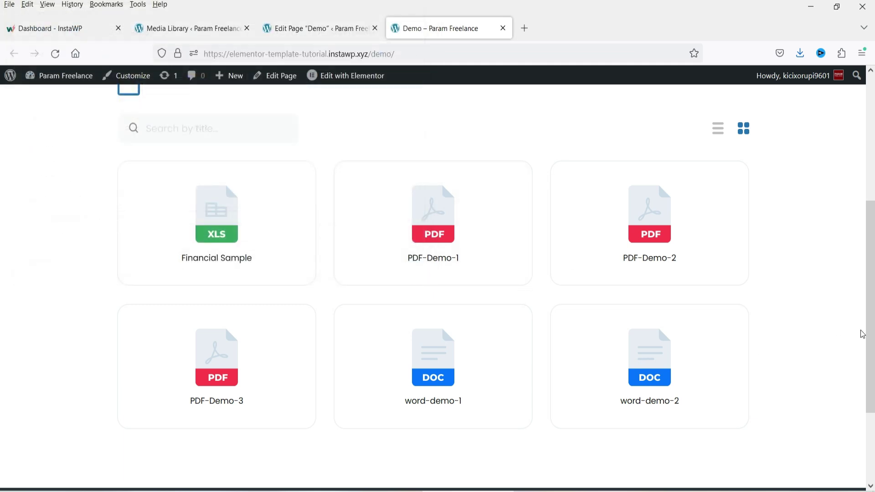
click(309, 28)
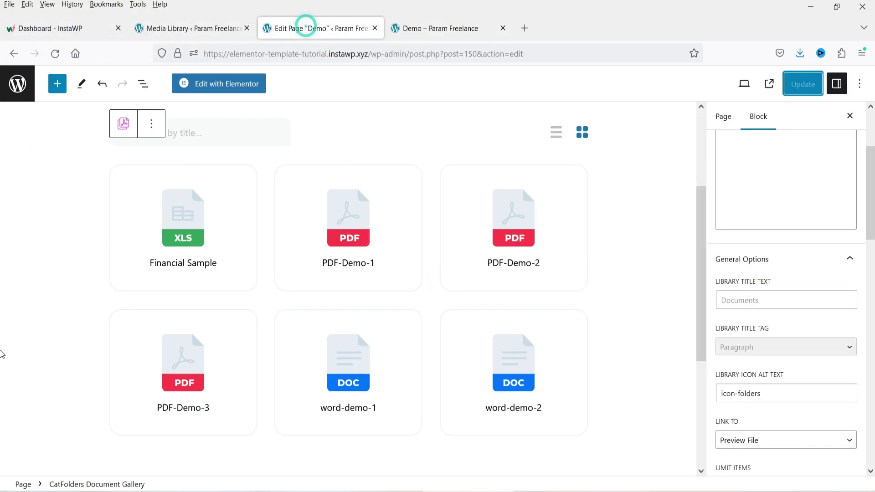
Check the Link To choices, then toggle the live gallery to list view and back to grid
click(769, 324)
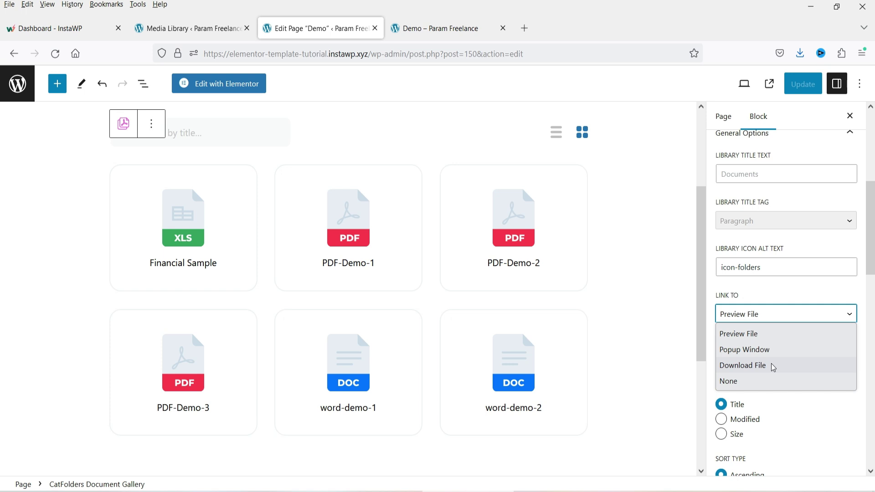
click(463, 28)
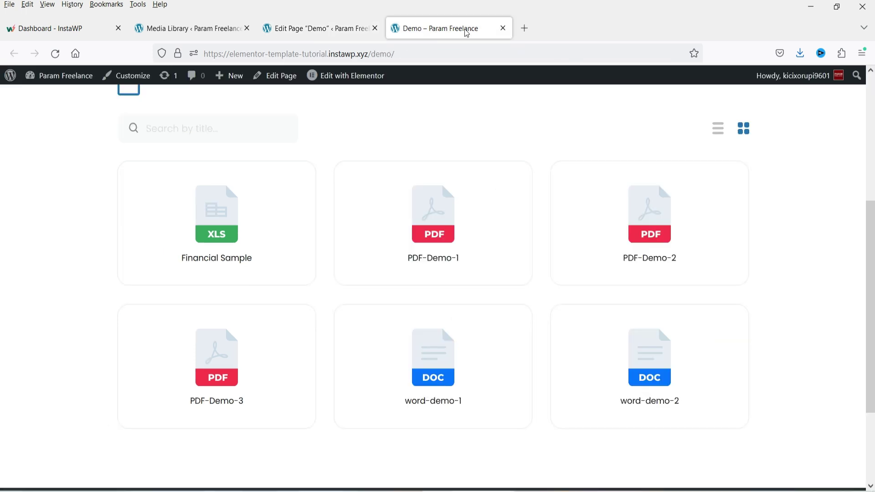
click(716, 128)
scroll(659, 307, down, 3)
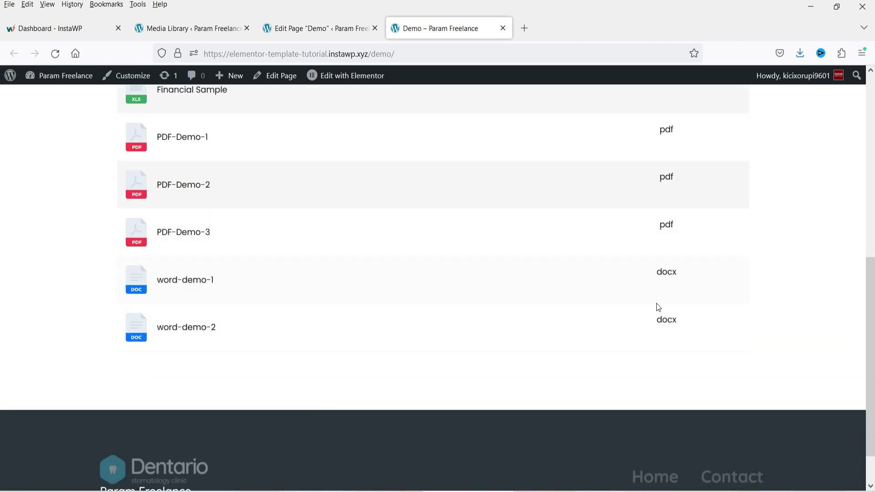
scroll(659, 307, up, 4)
click(743, 196)
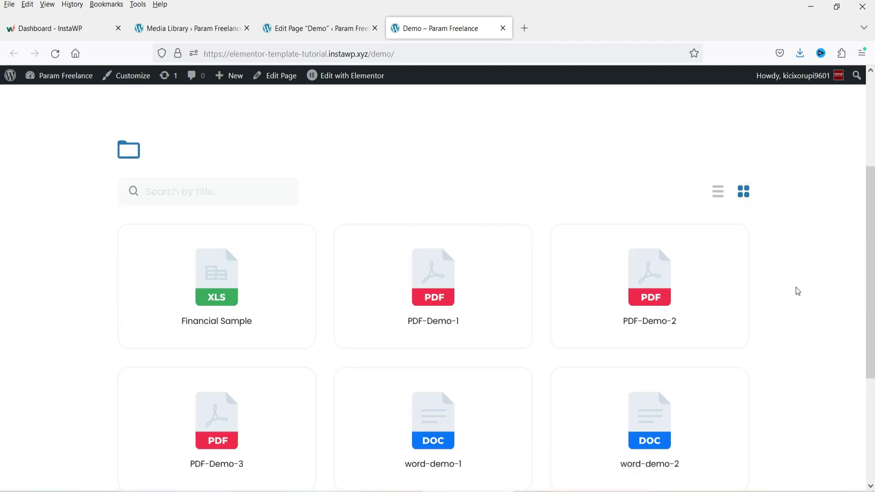
scroll(798, 287, down, 4)
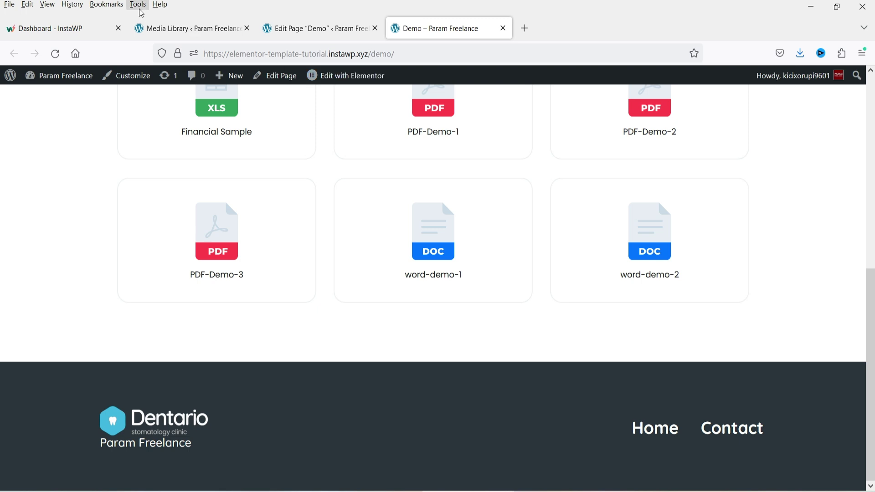
Look at the Important Documents folder in the Media Library, then return to the Demo page editor
click(165, 29)
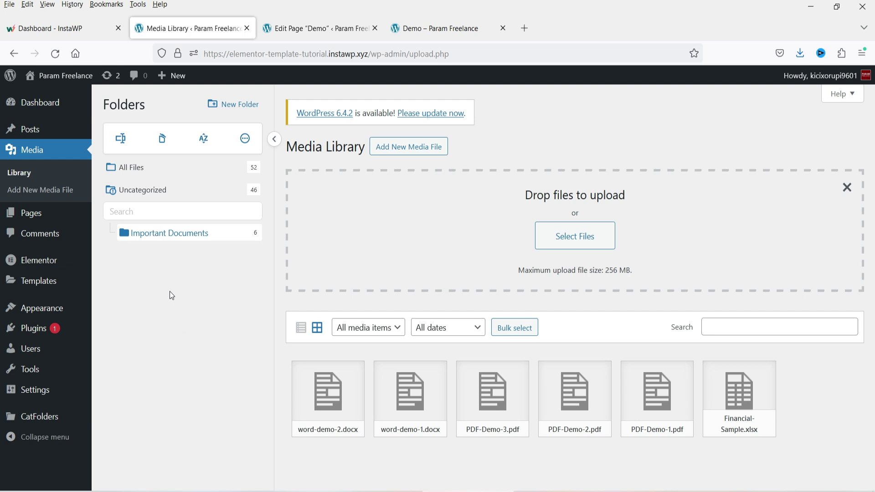
click(301, 29)
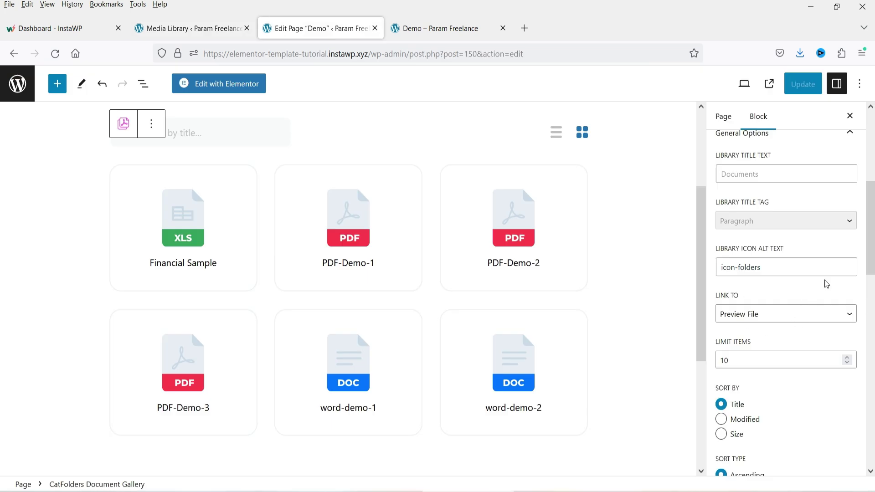
scroll(826, 282, up, 3)
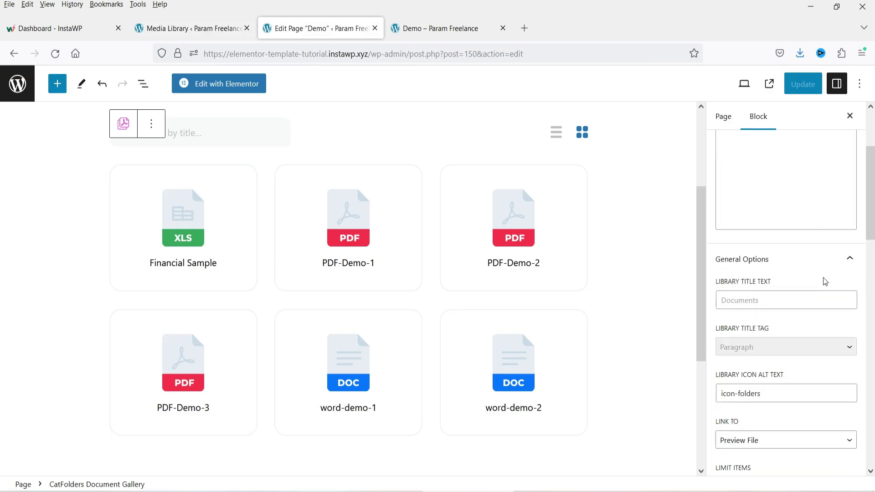
scroll(826, 282, up, 3)
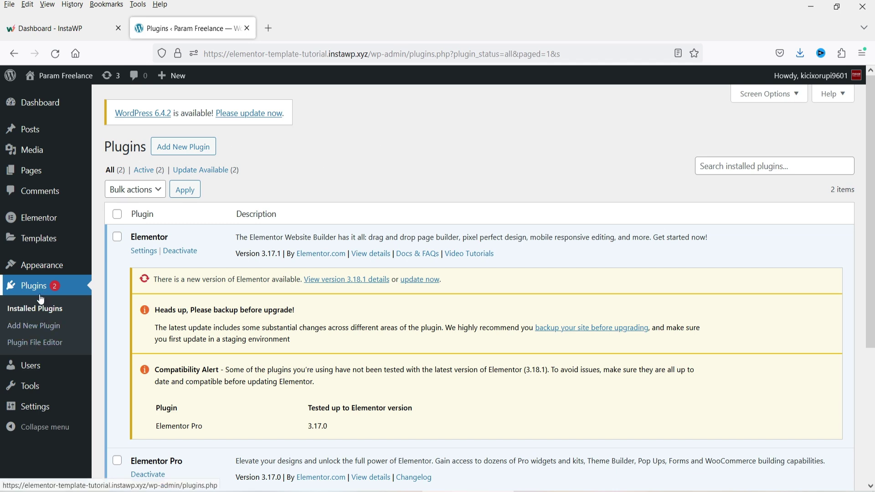
Search plugins for 'catfolders' and install CatFolders – WP Media Folders and CatFolders Document Gallery
click(44, 326)
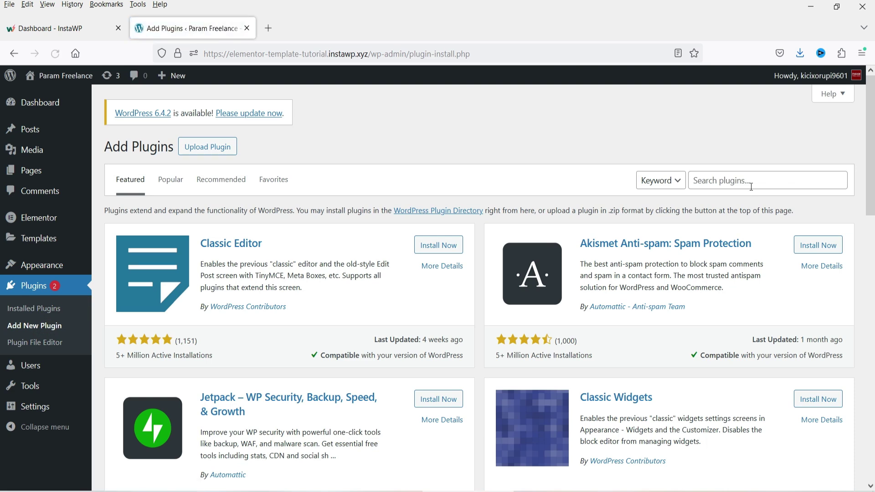
click(751, 186)
text(catfolders)
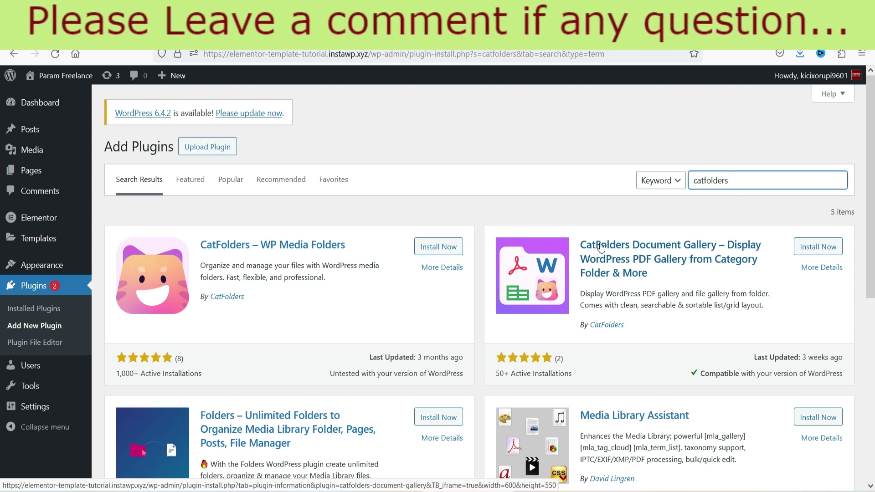
click(430, 248)
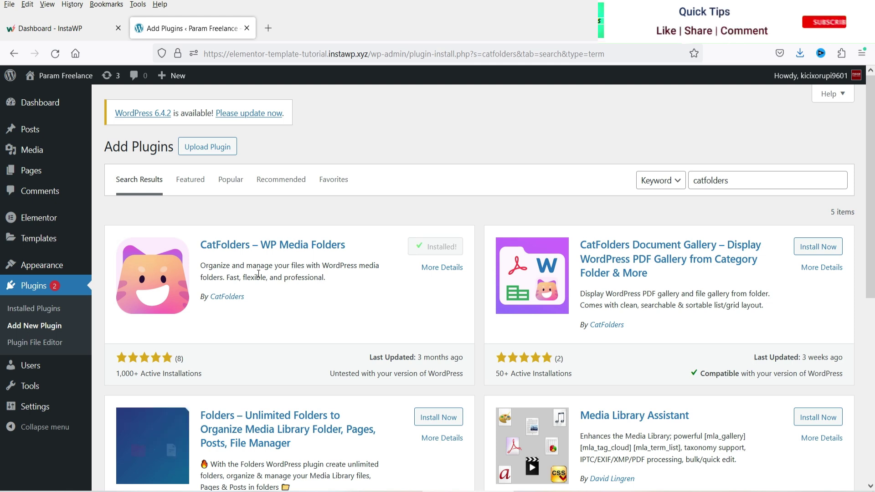
click(818, 246)
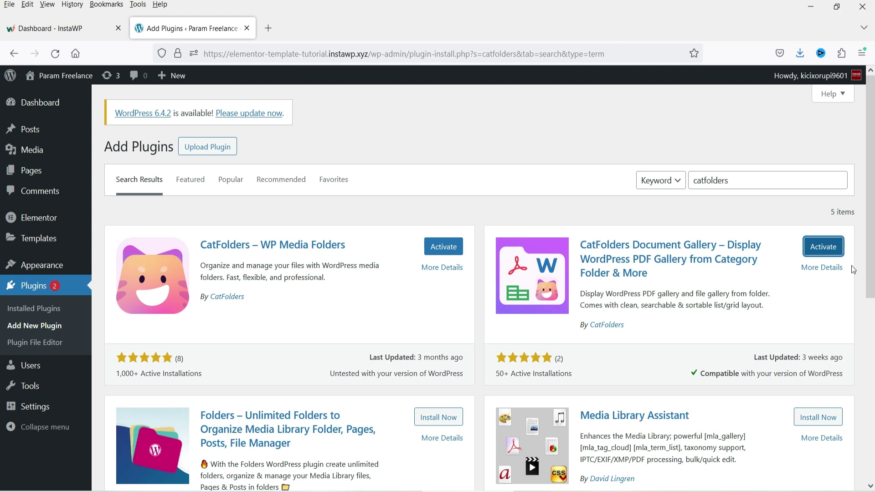
Activate both newly installed CatFolders plugins
click(441, 243)
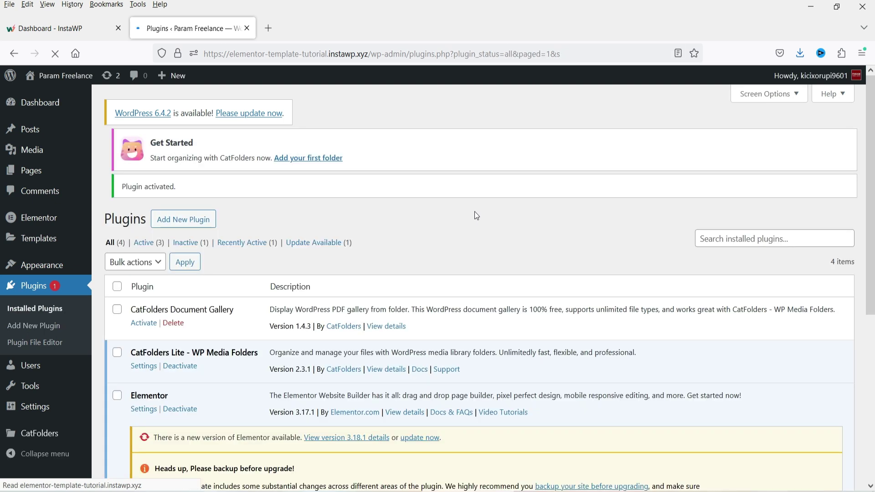
click(142, 338)
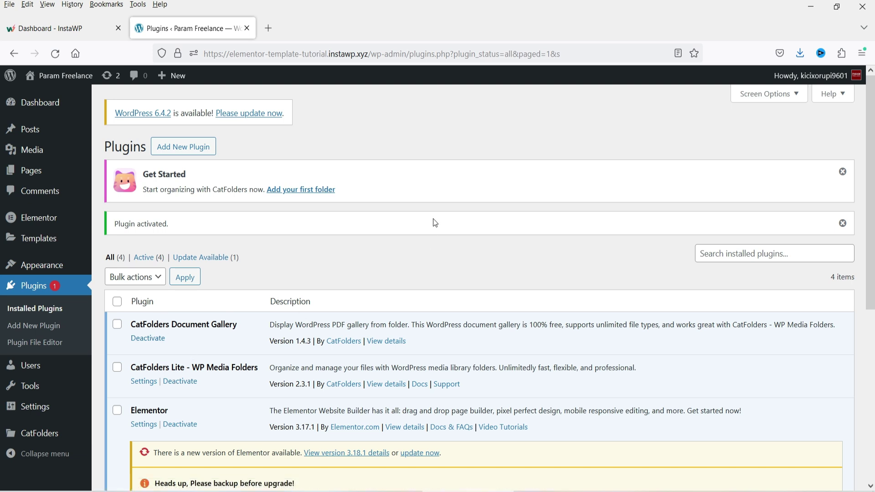
click(16, 151)
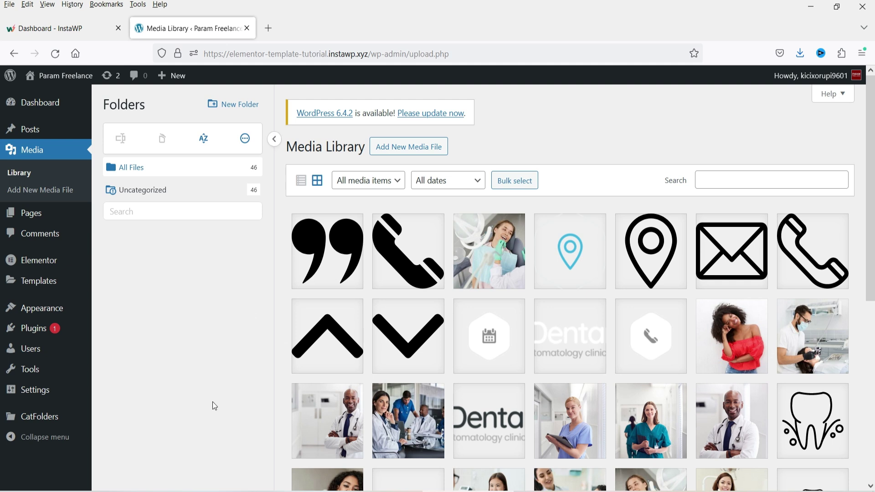
Scroll through the 46-item Media Library grid and back to the top
scroll(853, 330, down, 3)
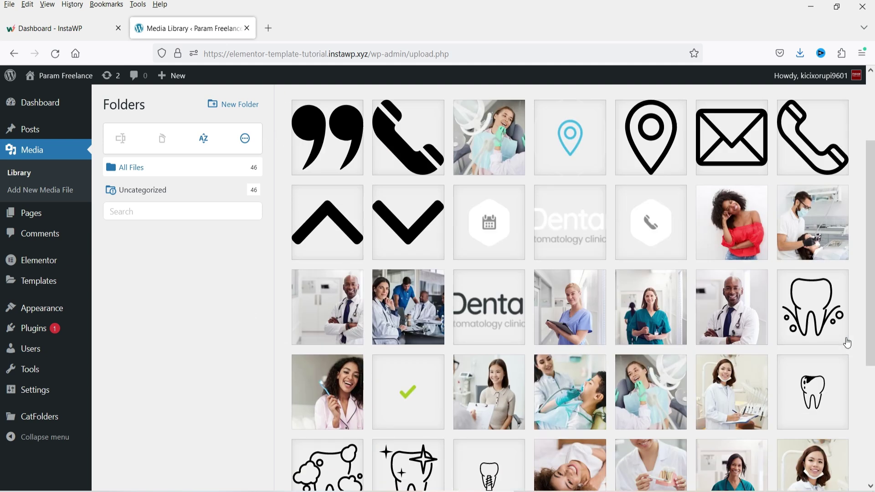
scroll(646, 253, down, 3)
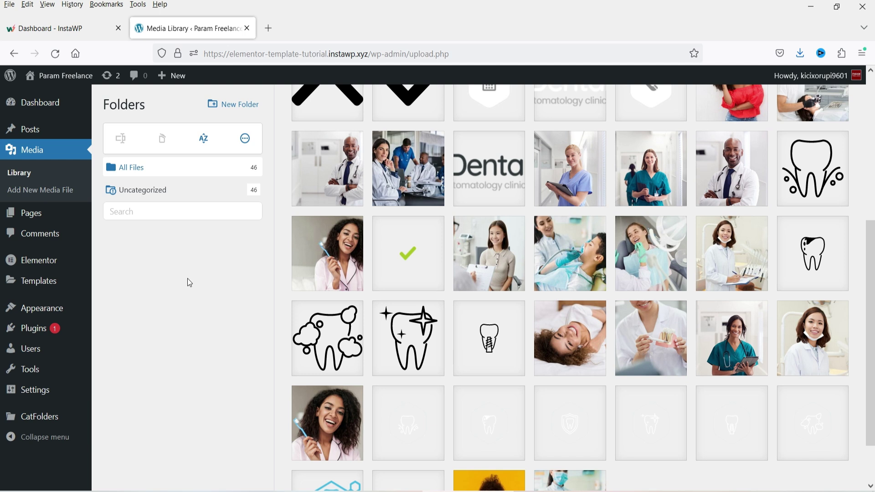
scroll(166, 312, up, 5)
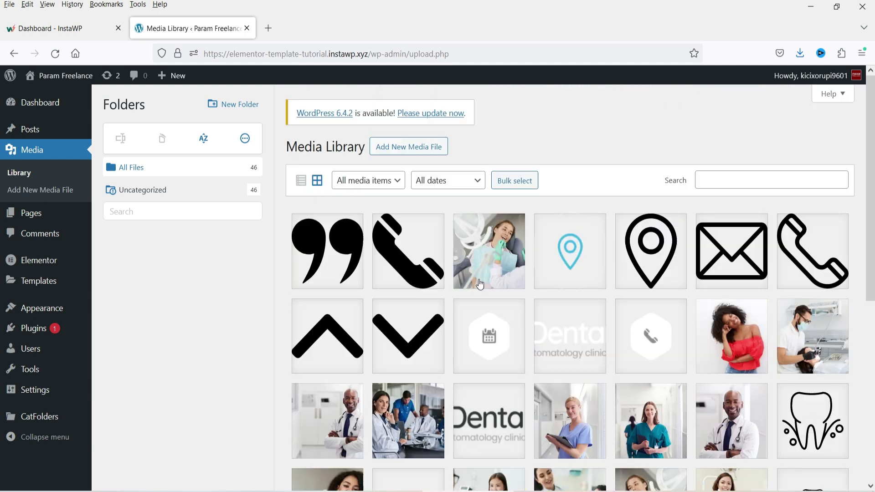
Create a media folder named 'Important Document' and filter the library to that folder
click(240, 105)
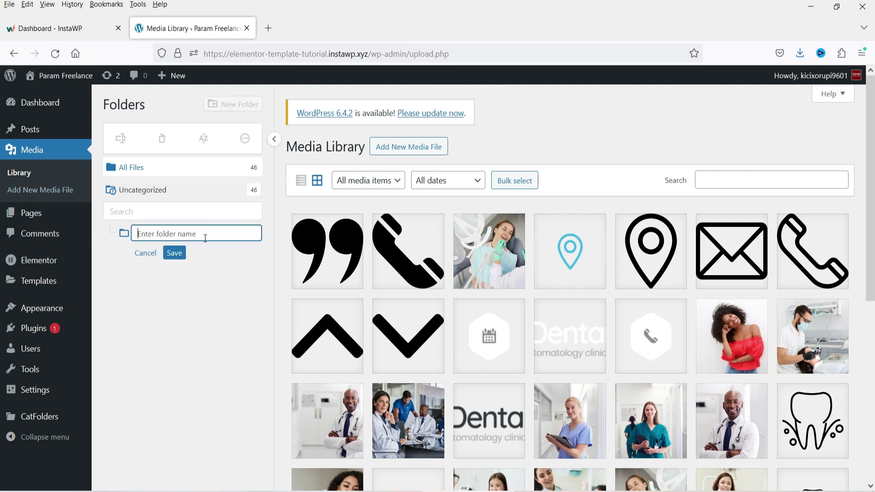
text(Important Documents)
click(172, 253)
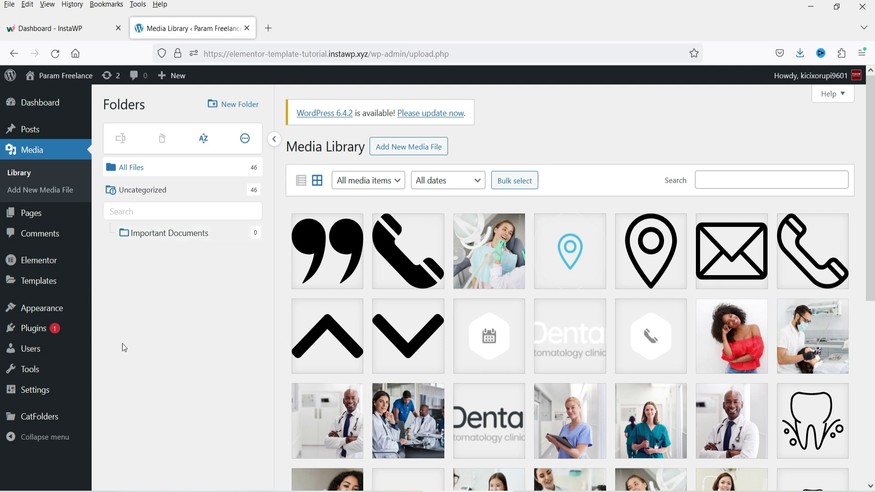
click(161, 236)
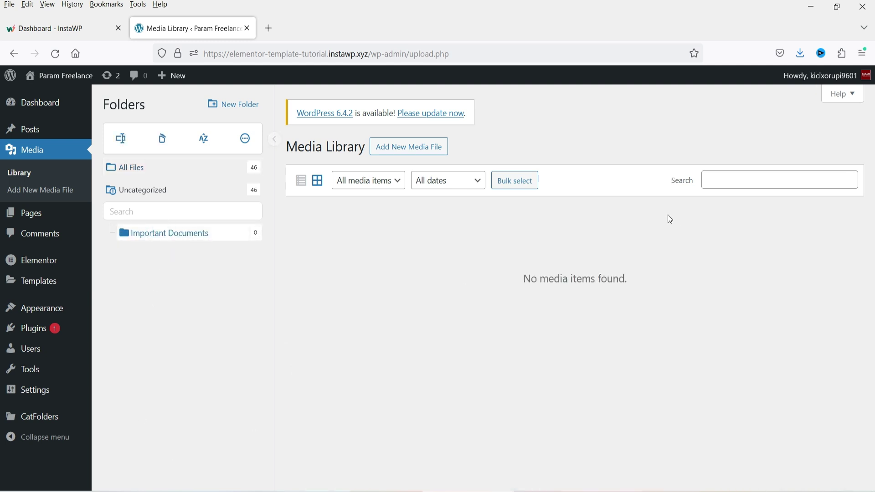
Upload PDF-Demo-1, -2, -3, Financial Sample, word-demo-1 and word-demo-2 into the folder
click(398, 150)
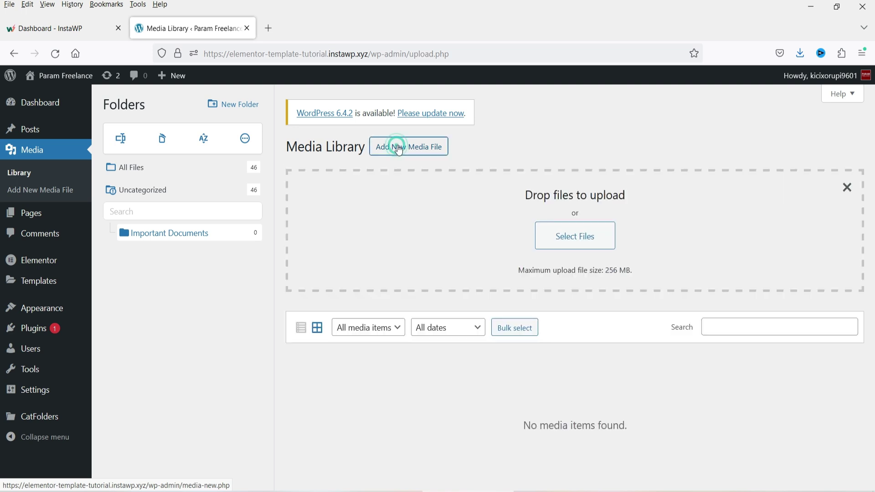
click(587, 237)
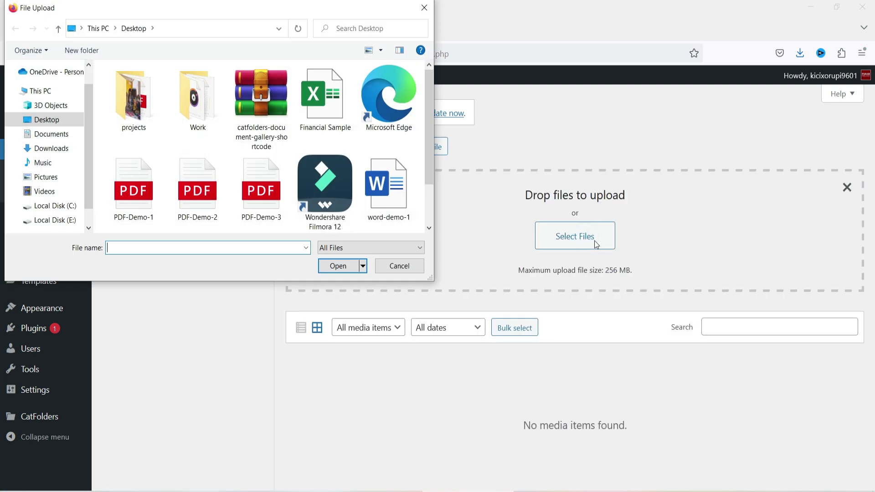
click(126, 194)
ctrl+click(199, 197)
ctrl+click(258, 201)
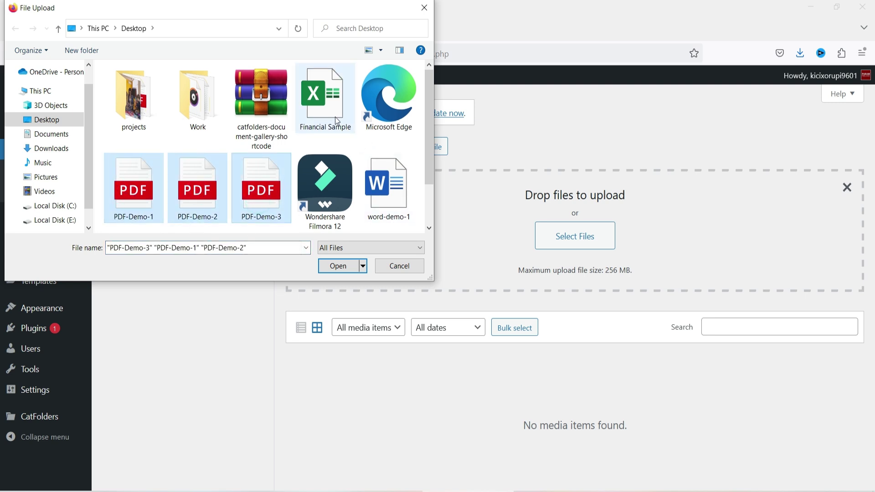
ctrl+click(324, 98)
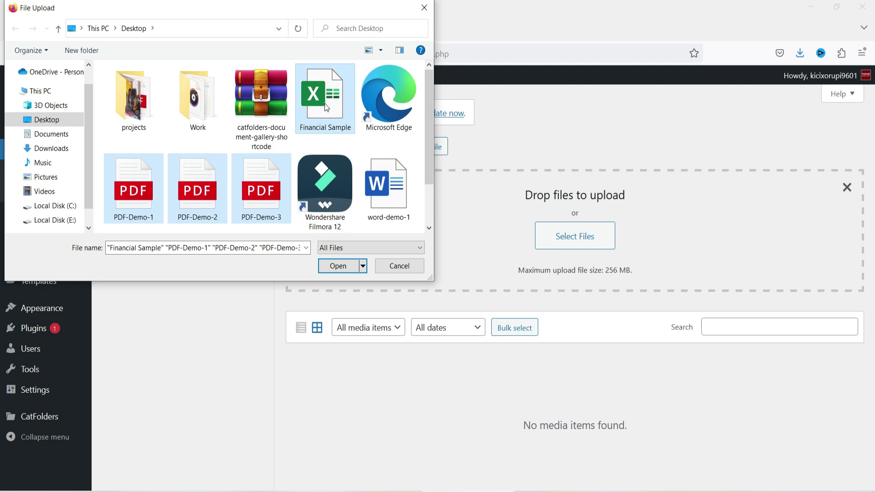
ctrl+click(392, 183)
scroll(390, 191, down, 1)
ctrl+click(132, 201)
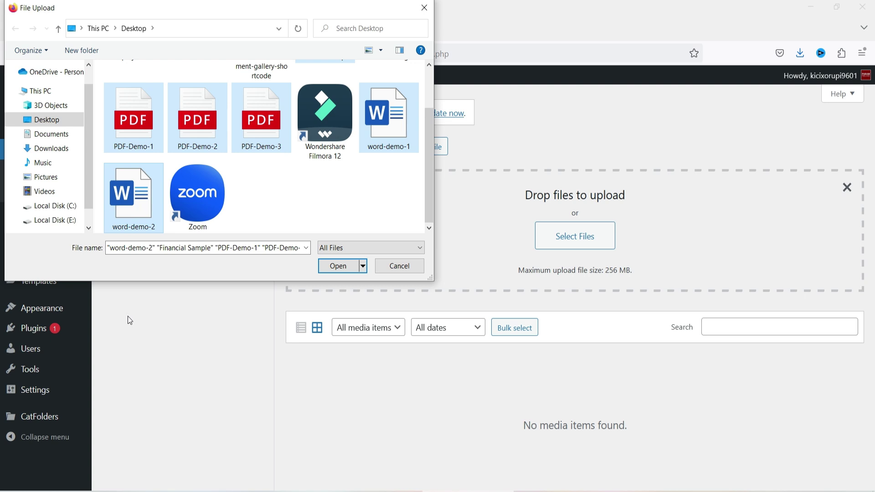
click(335, 267)
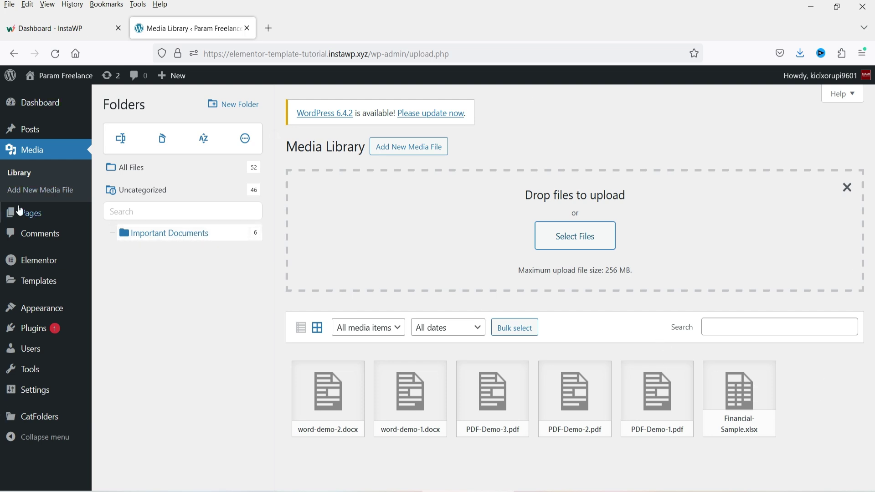
Open the Pages list in a new browser tab and switch to it
right_click(39, 215)
key(Escape)
middle_click(86, 231)
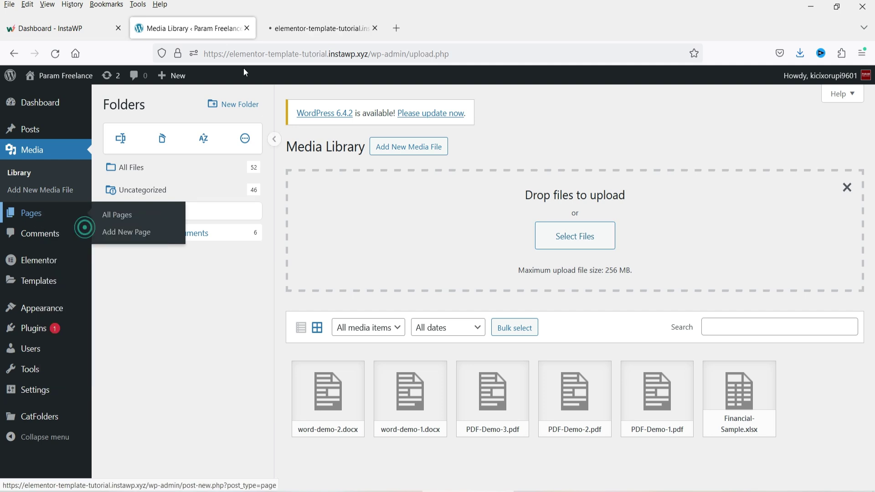
click(294, 30)
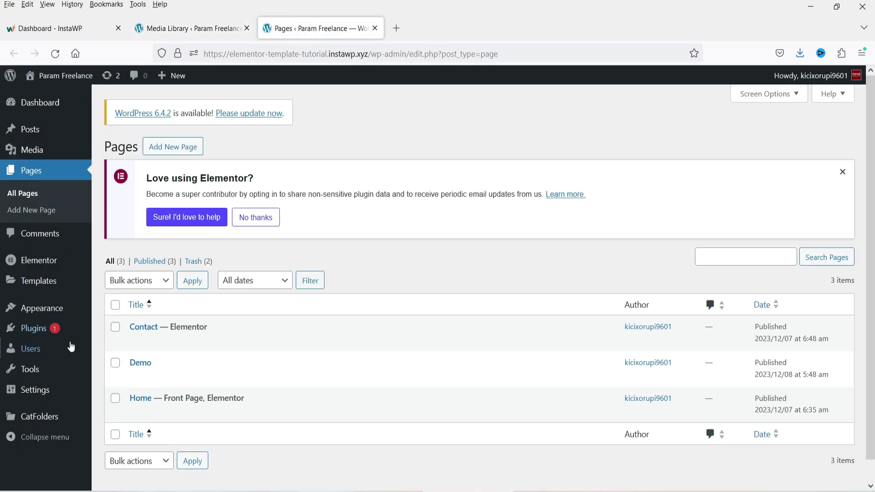
Open the Demo page in the block editor from the Pages list
click(136, 378)
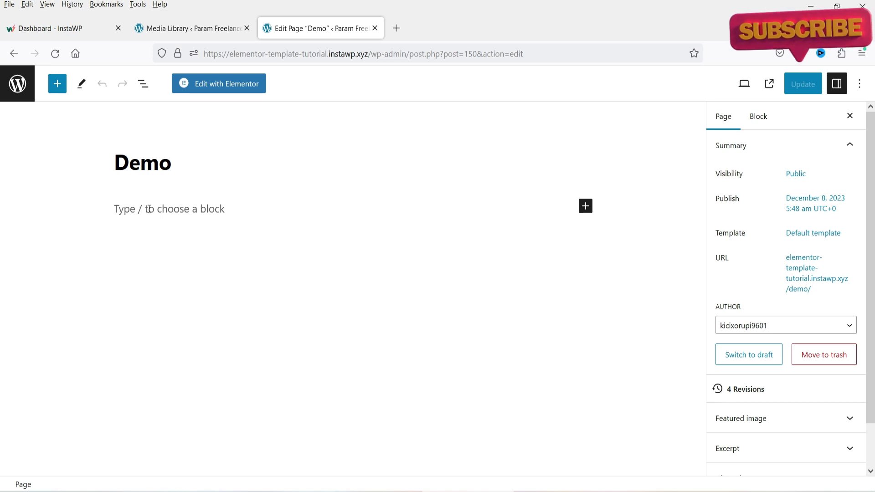
Search blocks for 'catfolder' and insert a CatFolders Document Gallery block
click(585, 207)
click(617, 248)
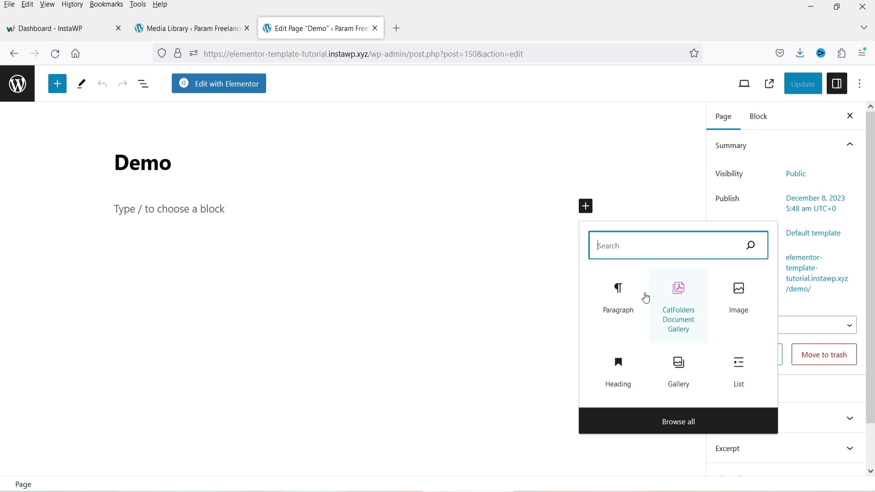
text(catfoler)
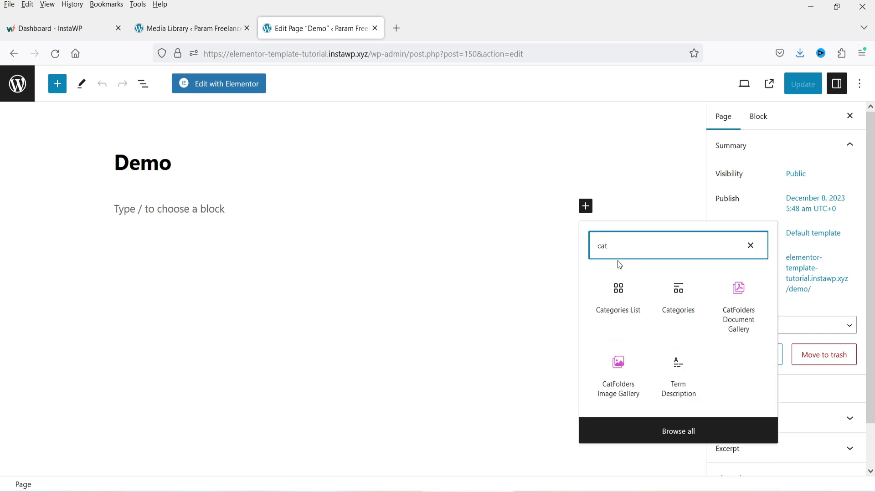
key(BackSpace)
key(BackSpace)
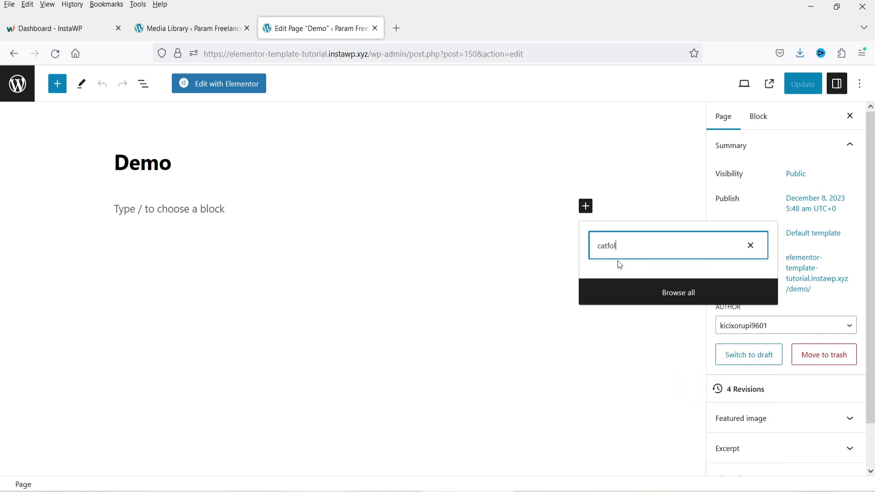
text(der)
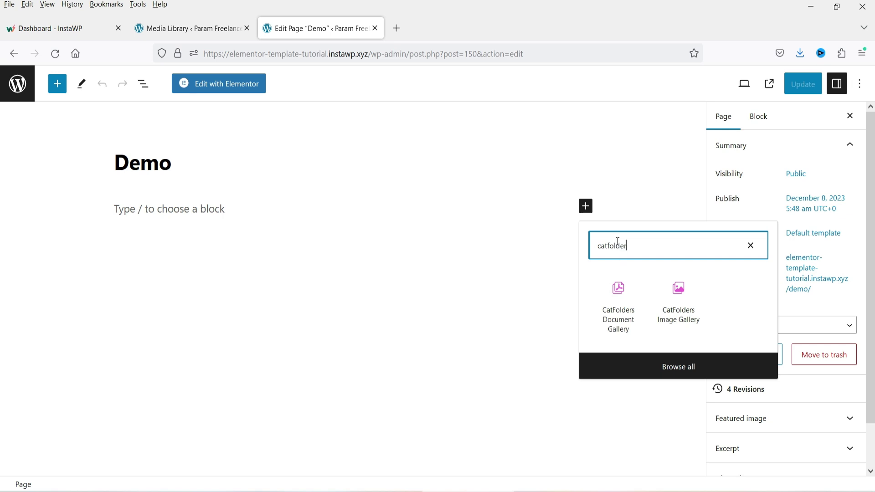
click(624, 314)
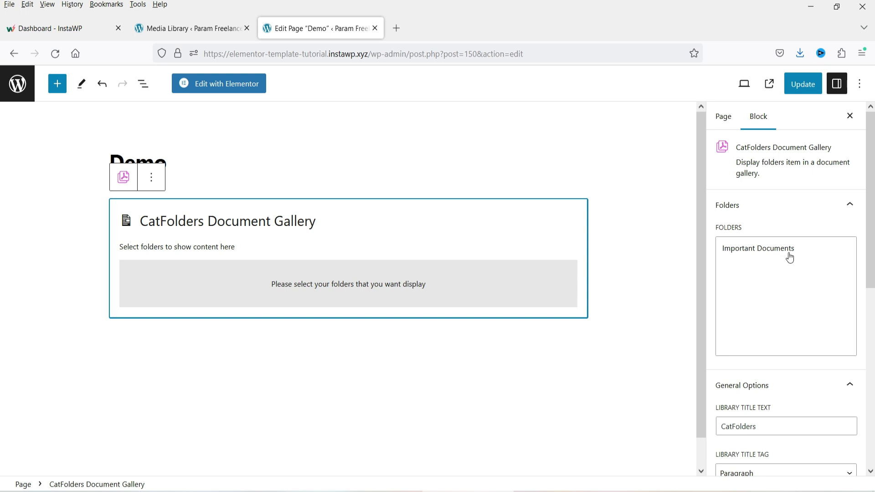
Choose Important Documents as the gallery folder and review its six listed files
click(743, 254)
click(761, 250)
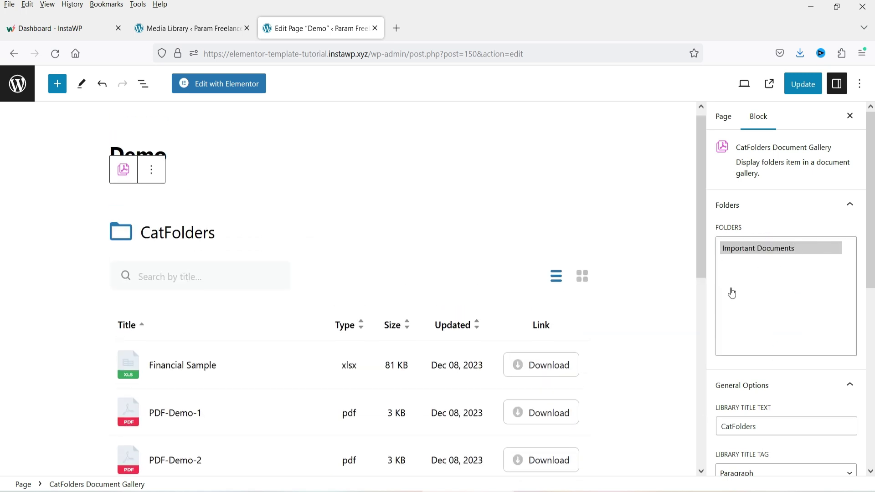
drag(703, 255, 710, 350)
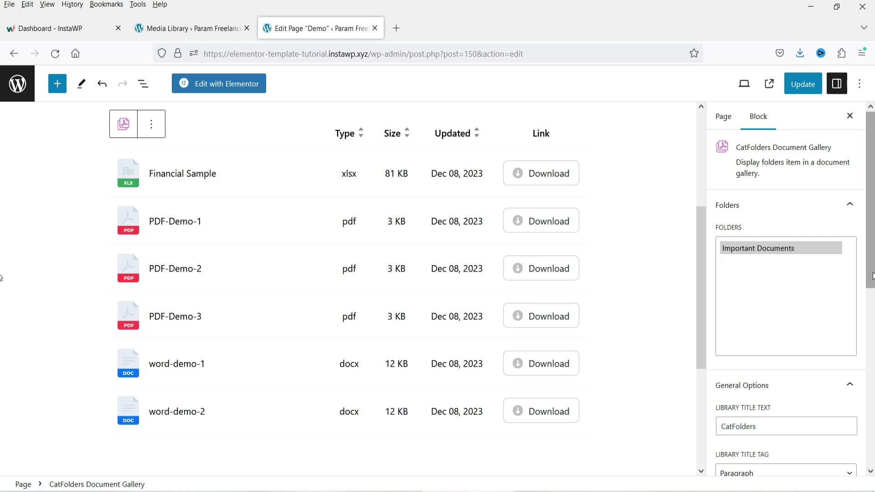
scroll(786, 296, down, 4)
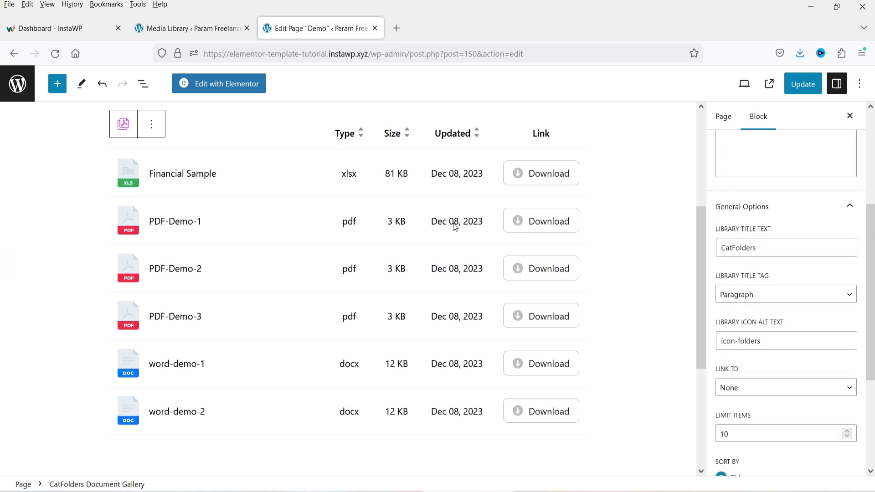
scroll(454, 220, up, 4)
Change the gallery title to 'Documents', trying Heading 1 before keeping the Paragraph tag
click(758, 249)
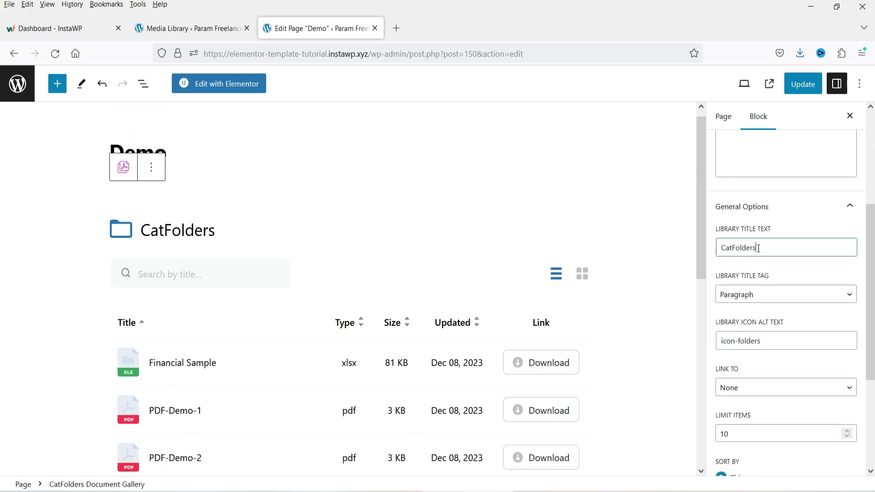
double_click(758, 249)
text(Documents)
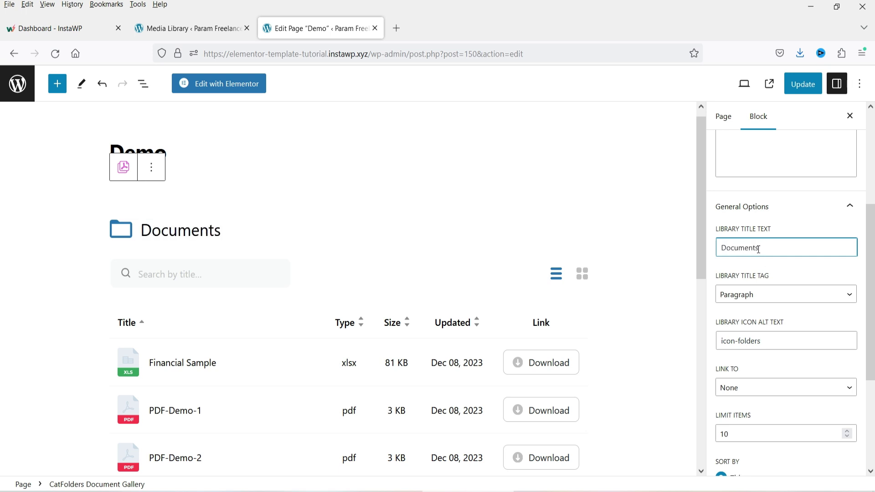
click(777, 301)
click(757, 330)
click(749, 291)
click(753, 314)
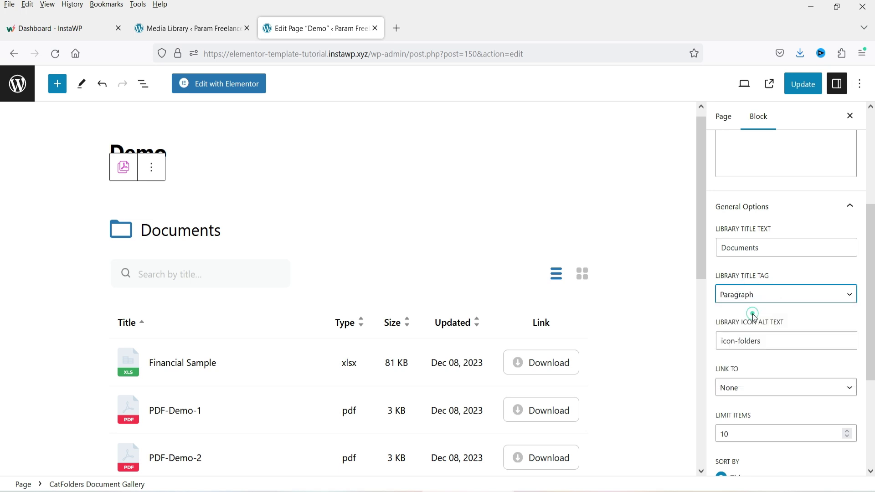
Set the gallery's Link To option to Preview File
scroll(713, 222, down, 3)
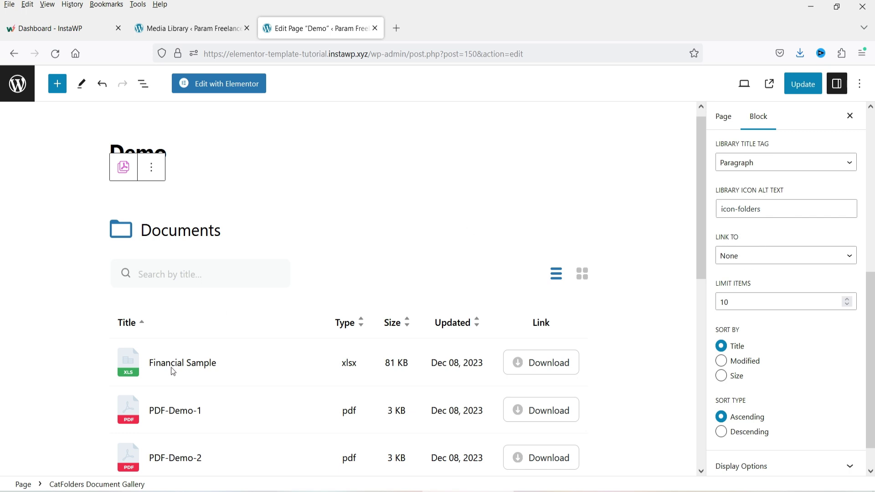
click(775, 258)
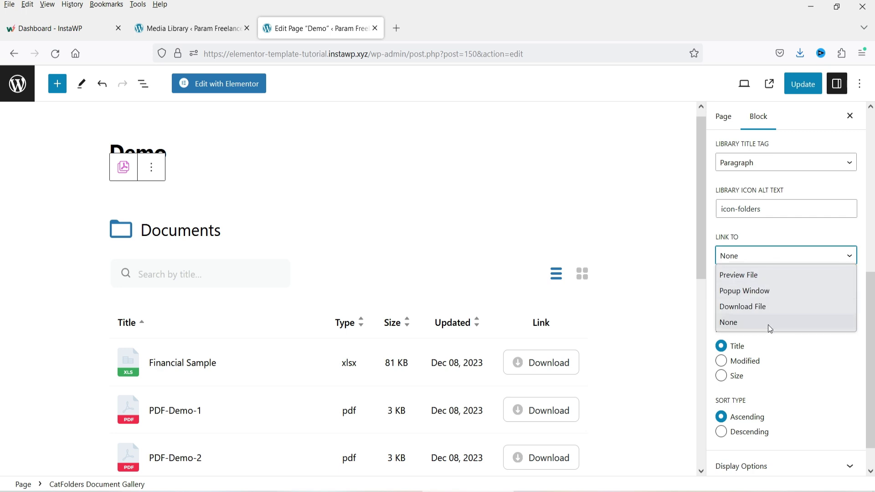
click(768, 276)
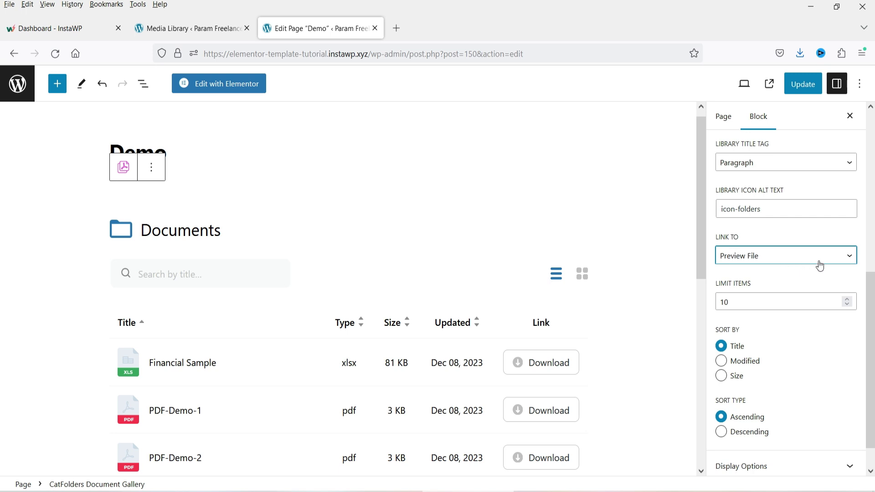
scroll(797, 266, down, 1)
scroll(618, 273, down, 3)
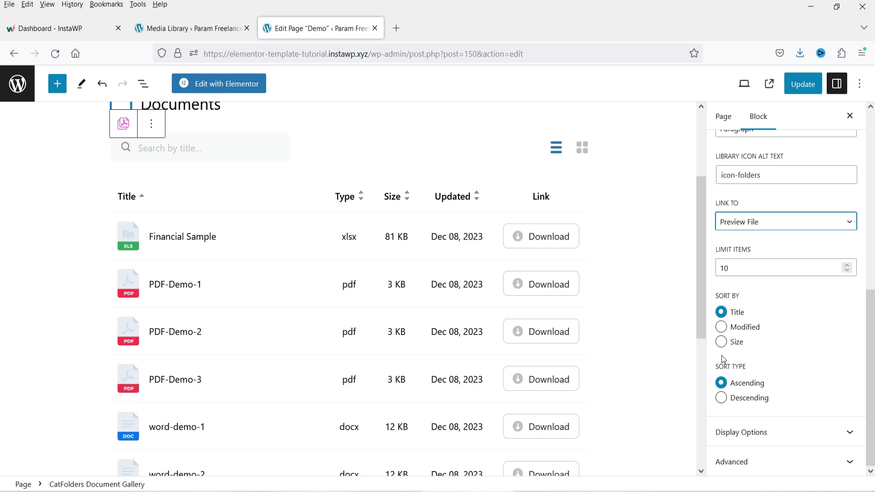
scroll(363, 235, down, 2)
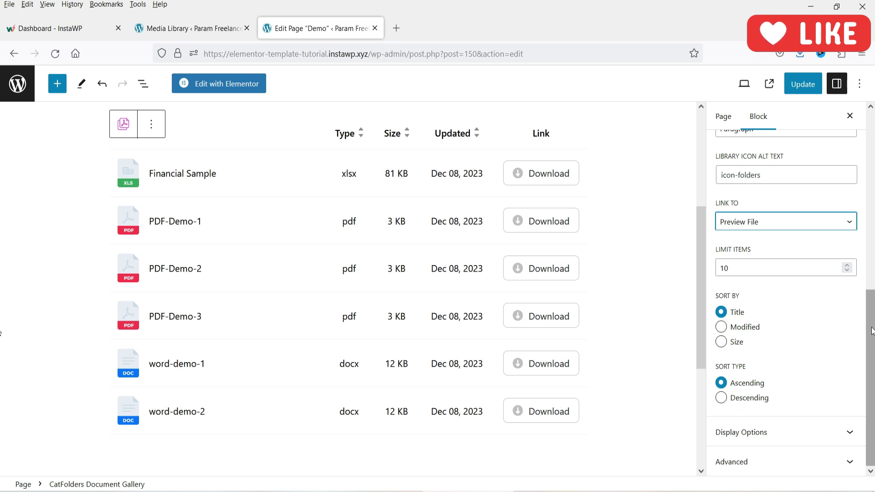
In Display Options, show the library icon and try toggling the Documents title
click(773, 432)
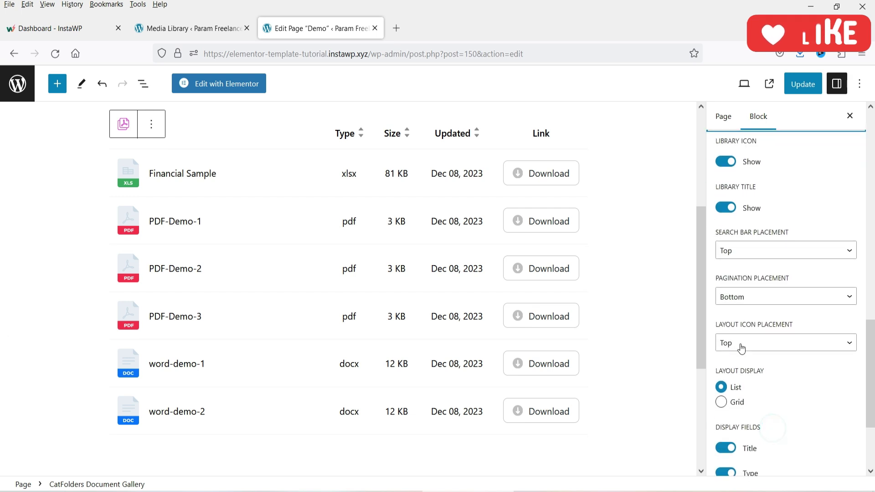
scroll(748, 292, up, 3)
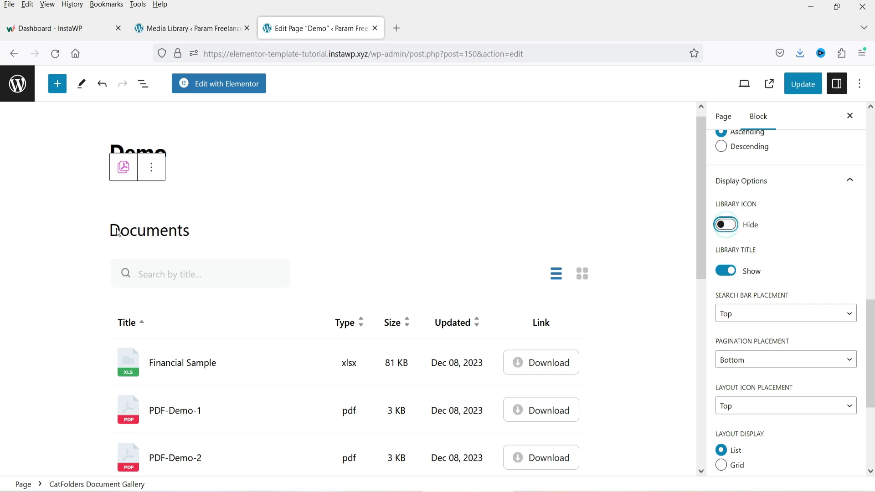
click(723, 225)
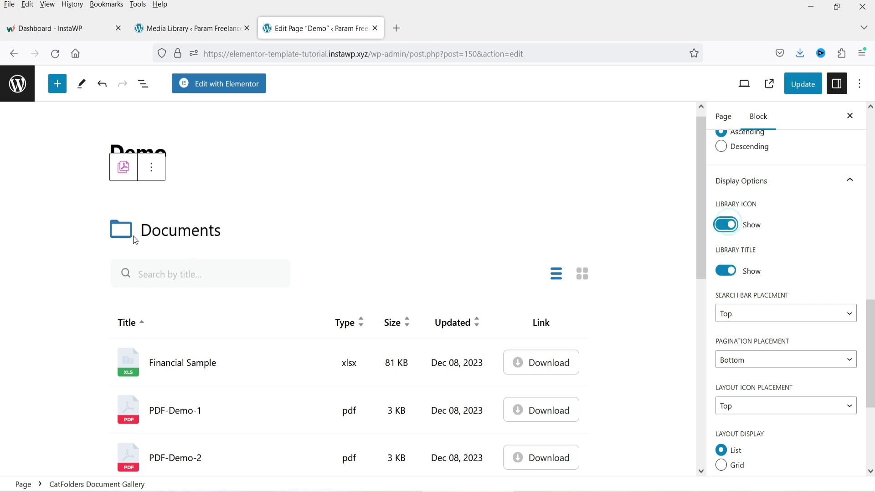
click(728, 273)
click(727, 272)
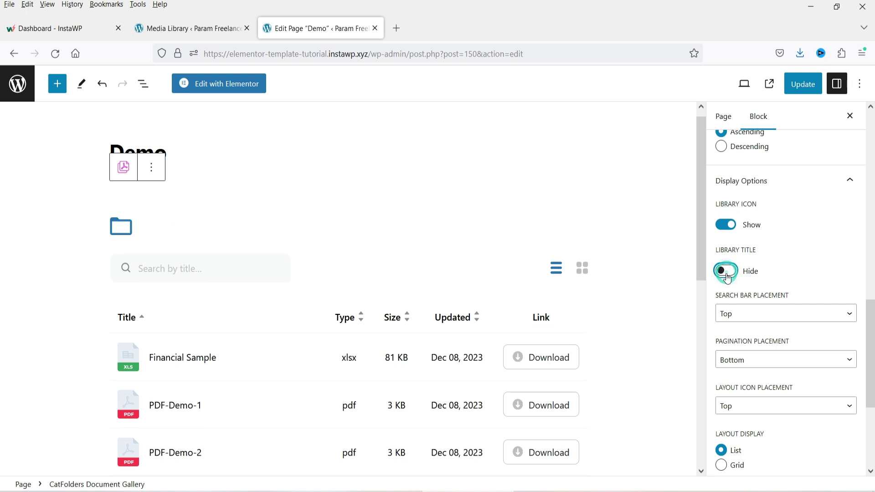
click(727, 272)
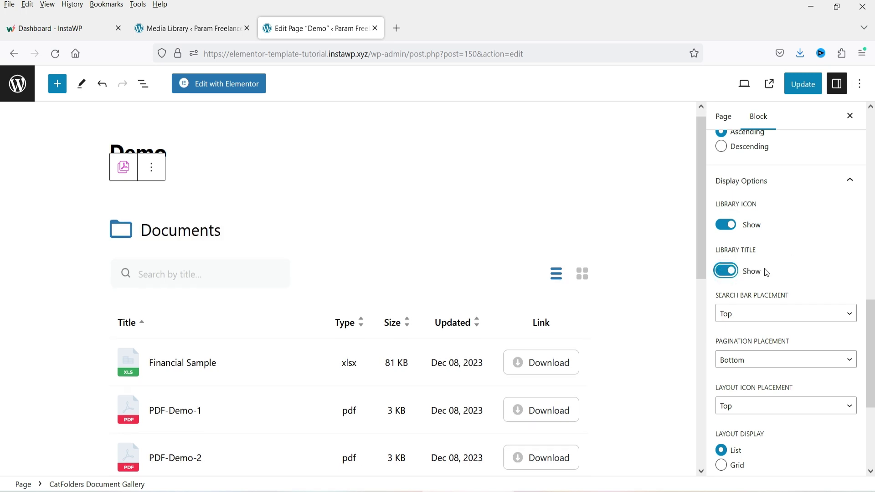
Set Search Bar Placement to Top after trying other options, and hide the library title
click(743, 314)
click(750, 381)
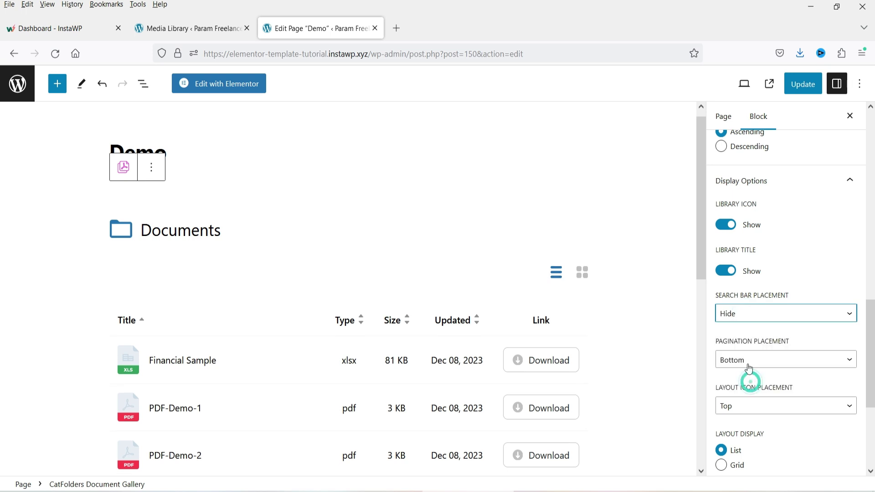
click(748, 314)
click(748, 351)
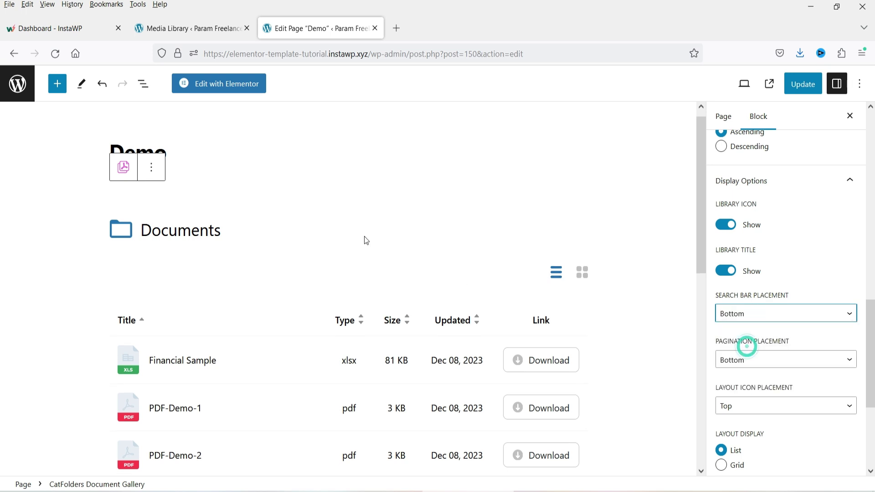
scroll(363, 239, down, 6)
click(785, 314)
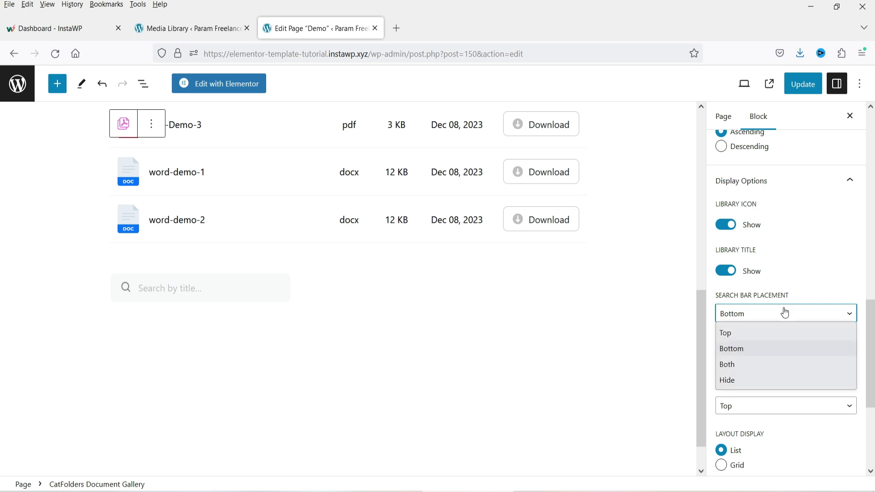
click(758, 346)
click(759, 331)
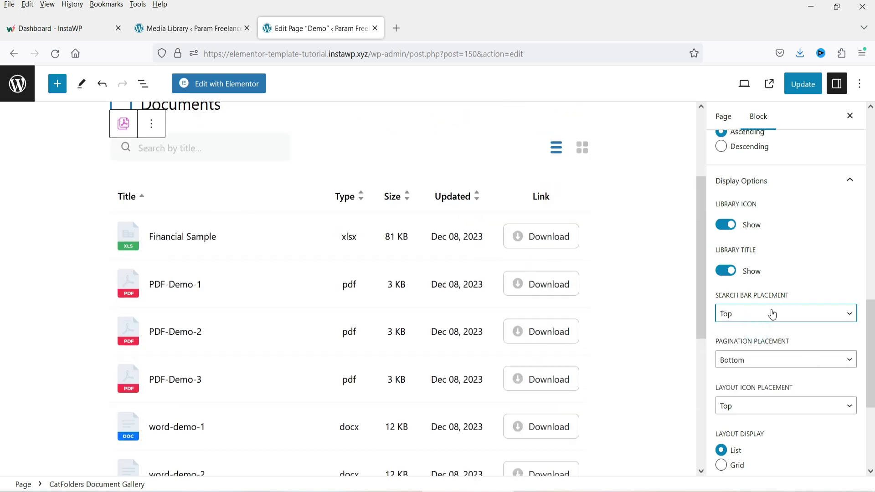
click(772, 314)
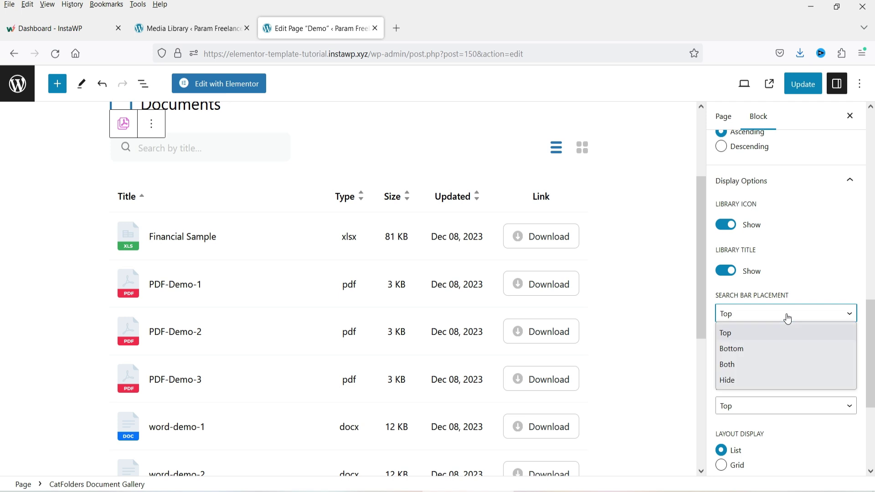
click(822, 272)
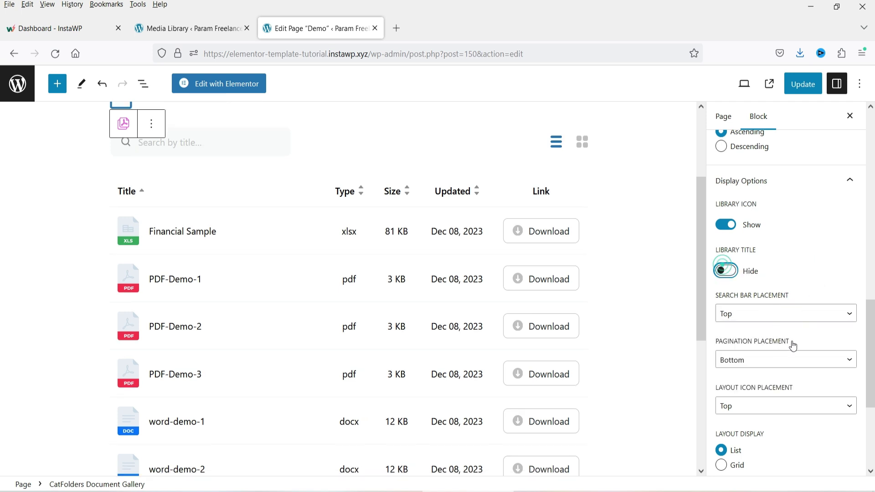
scroll(800, 307, down, 4)
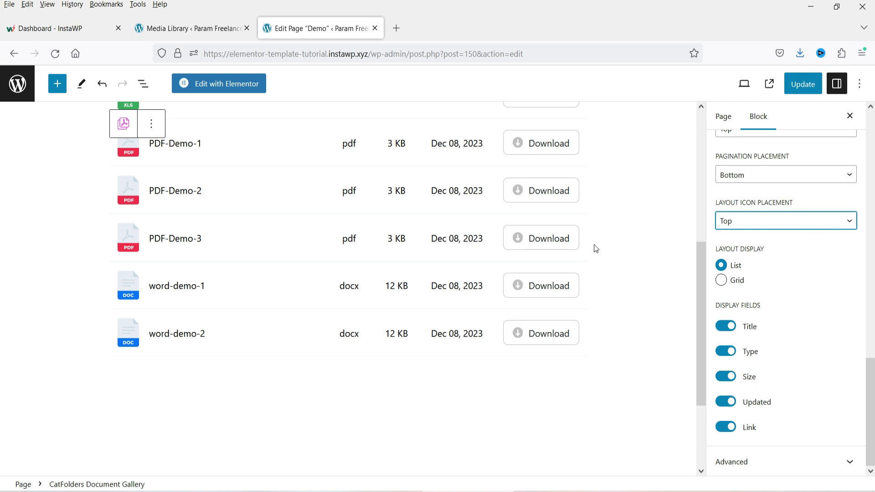
scroll(588, 256, up, 5)
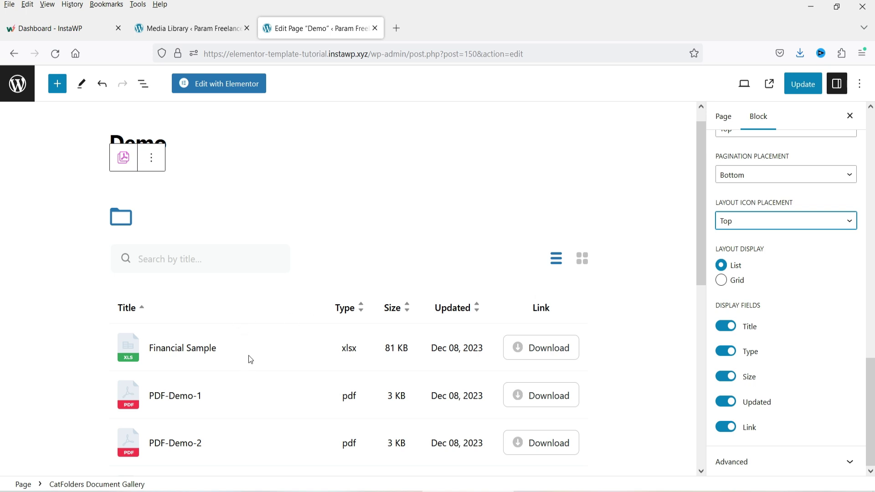
Switch the gallery layout to Grid, briefly trying Table before returning to the cards
click(721, 280)
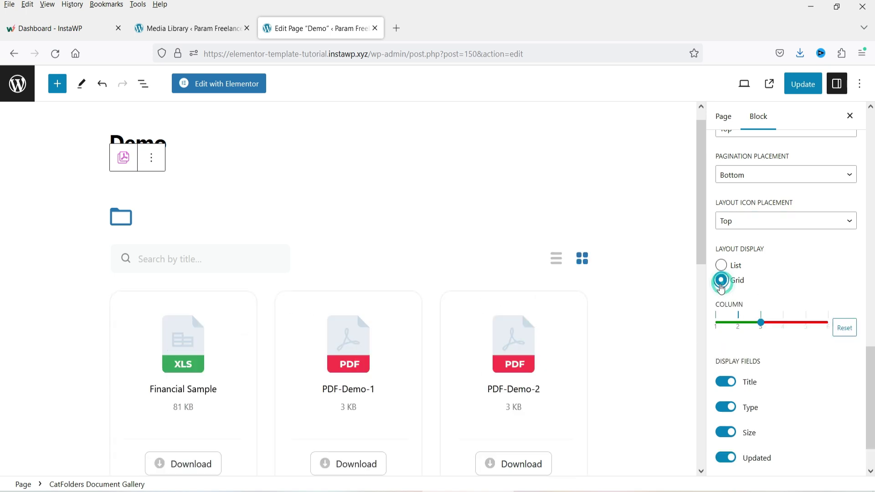
scroll(734, 266, down, 1)
scroll(518, 283, down, 7)
scroll(518, 284, up, 5)
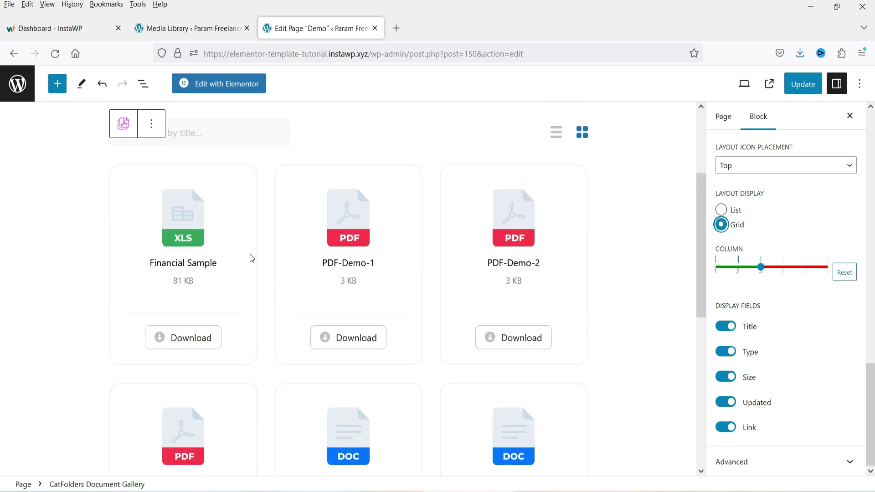
click(721, 210)
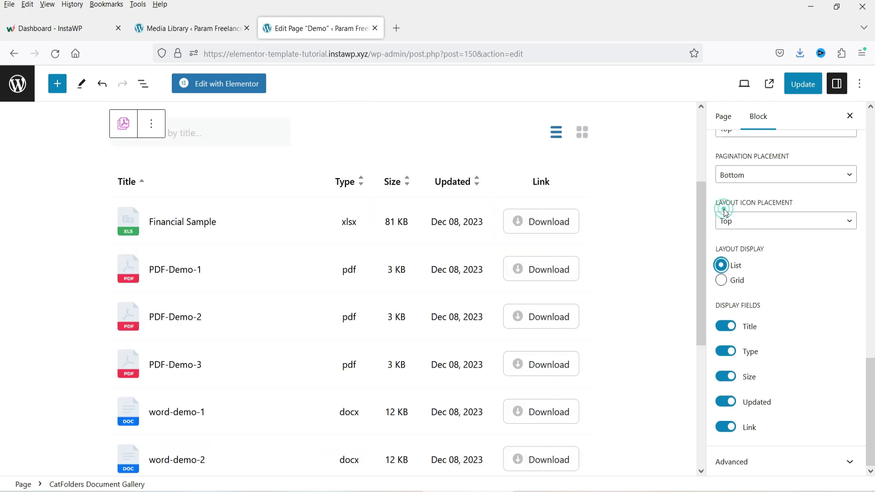
click(722, 281)
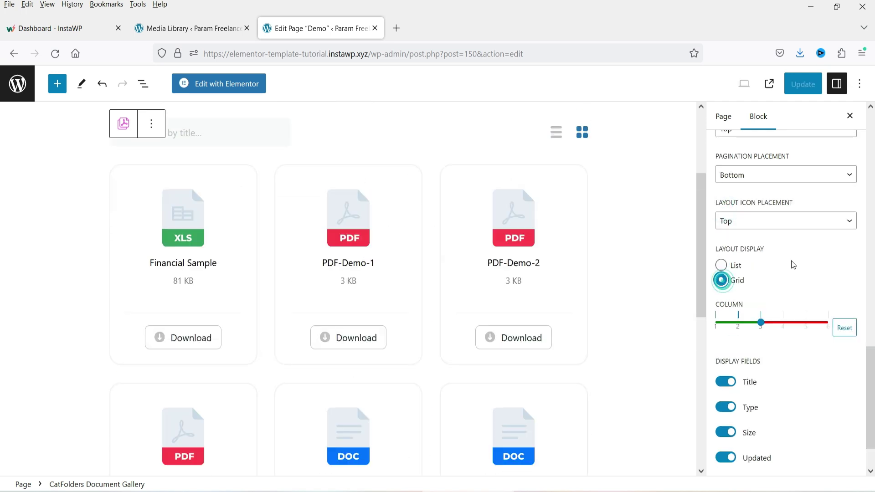
scroll(397, 203, down, 3)
scroll(474, 201, up, 3)
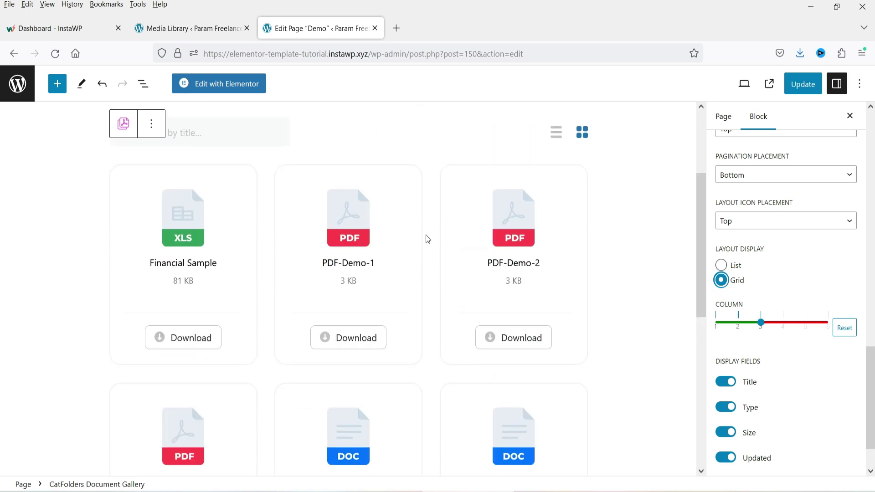
click(782, 324)
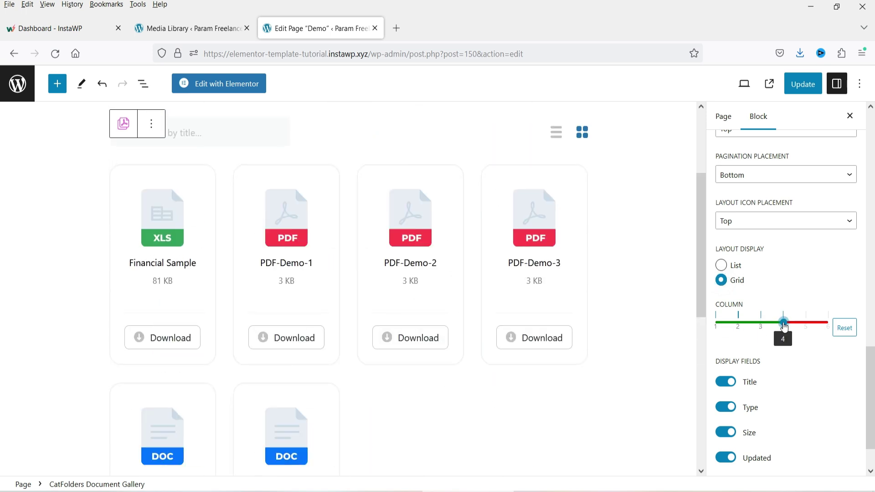
click(807, 325)
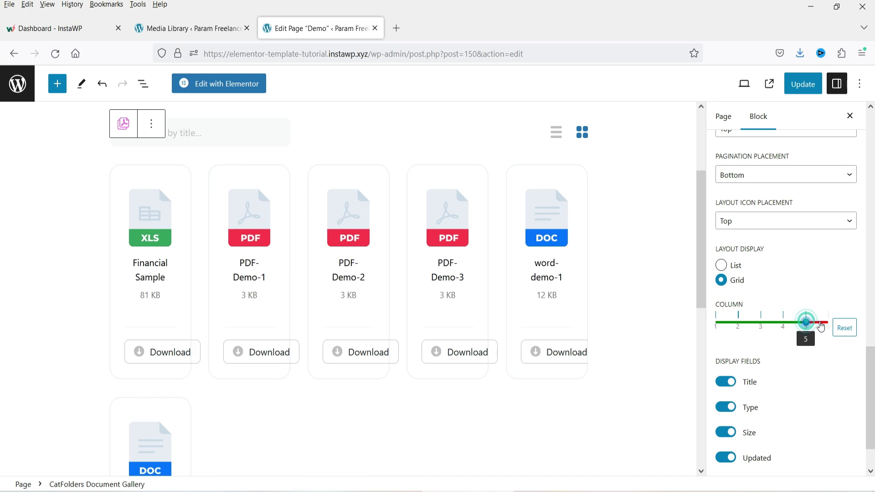
click(828, 323)
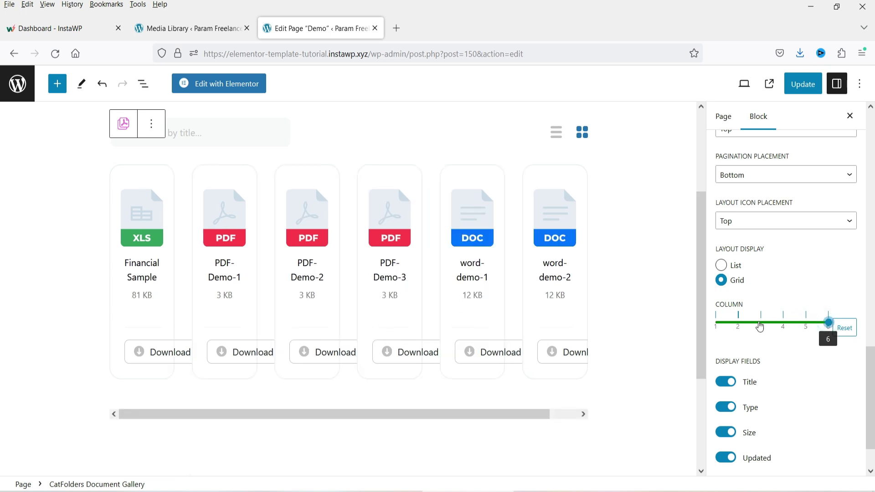
click(761, 323)
scroll(758, 265, down, 1)
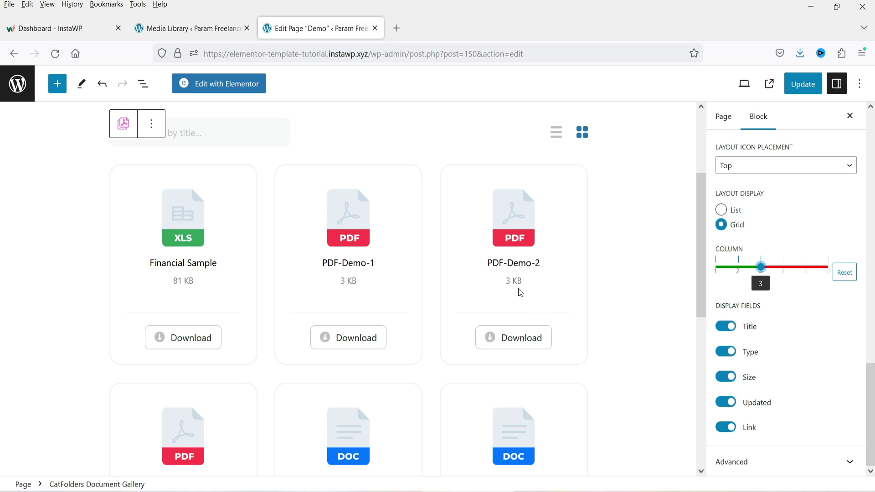
click(726, 378)
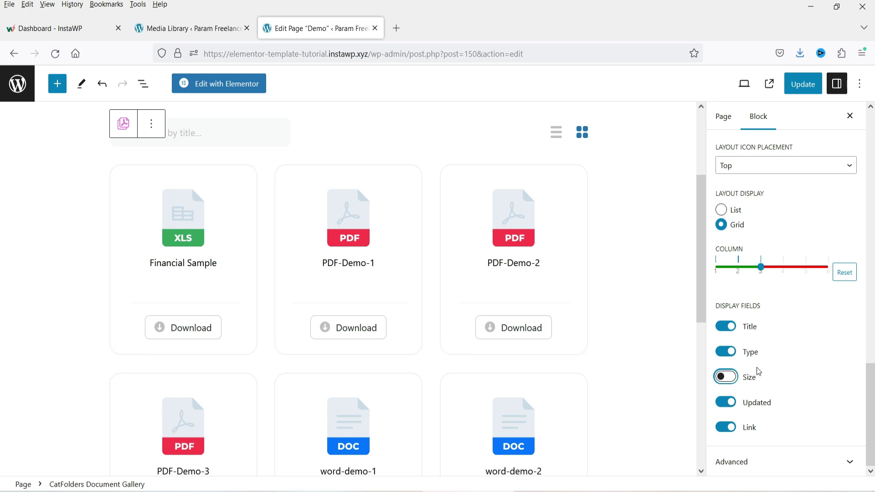
Turn off the Updated and Link display fields, expand Advanced, and update the Demo page
click(726, 402)
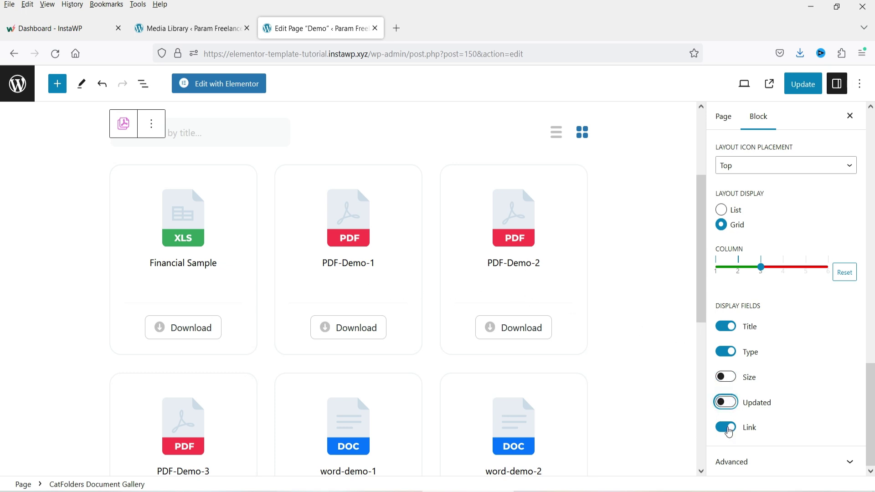
click(725, 427)
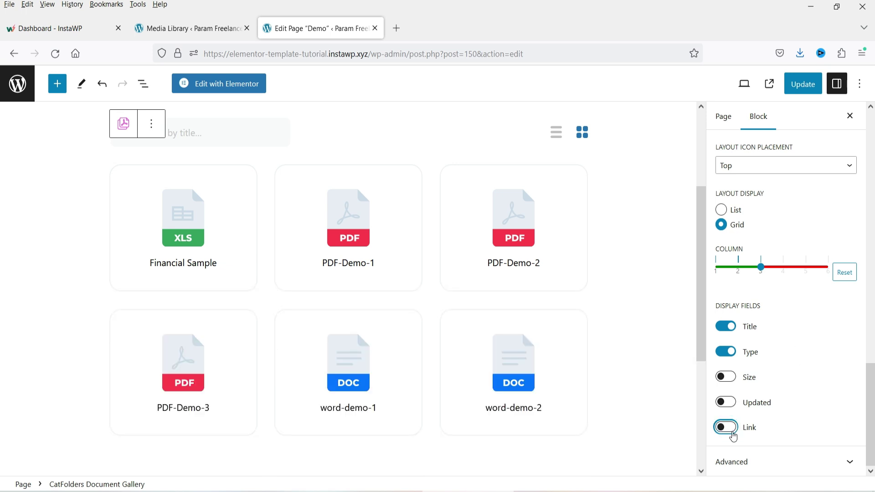
click(775, 461)
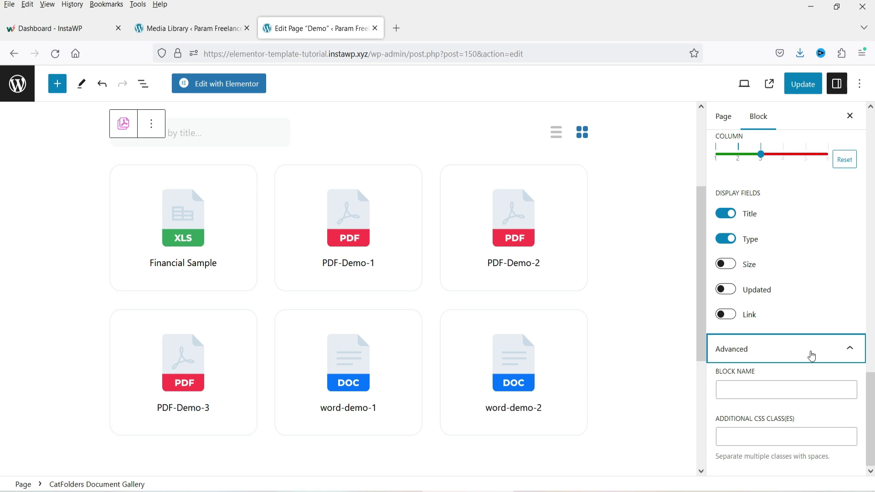
scroll(810, 355, up, 8)
click(803, 84)
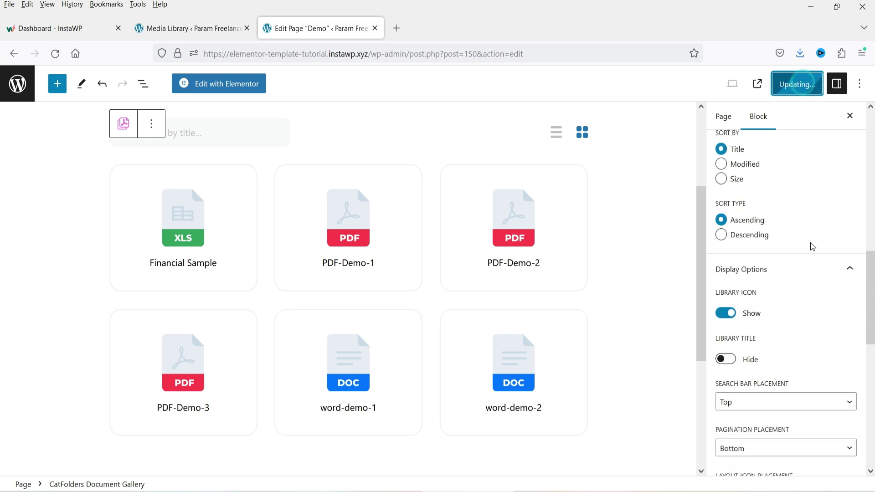
Save the Demo page and view the live page in a new tab
right_click(96, 454)
click(146, 275)
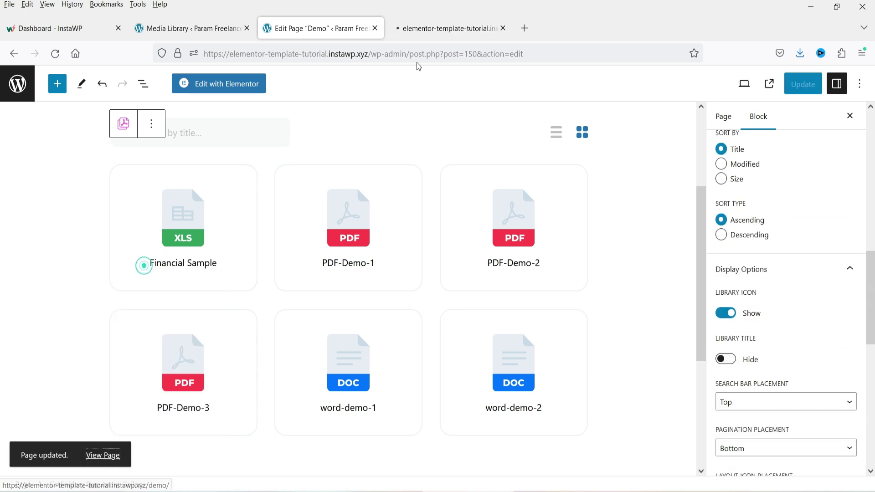
key(ctrl+Tab)
scroll(806, 222, down, 3)
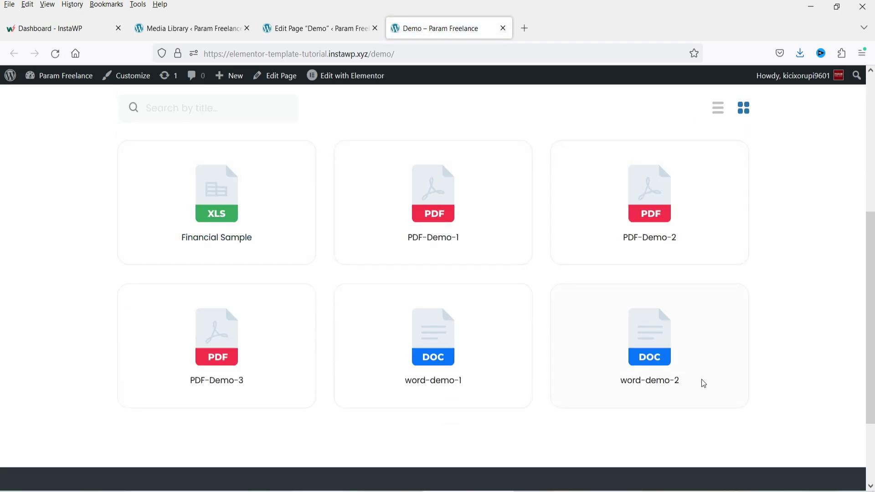
Test the Financial Sample and word-demo-2 downloads and the PDF-Demo-1 preview on the live gallery
click(218, 201)
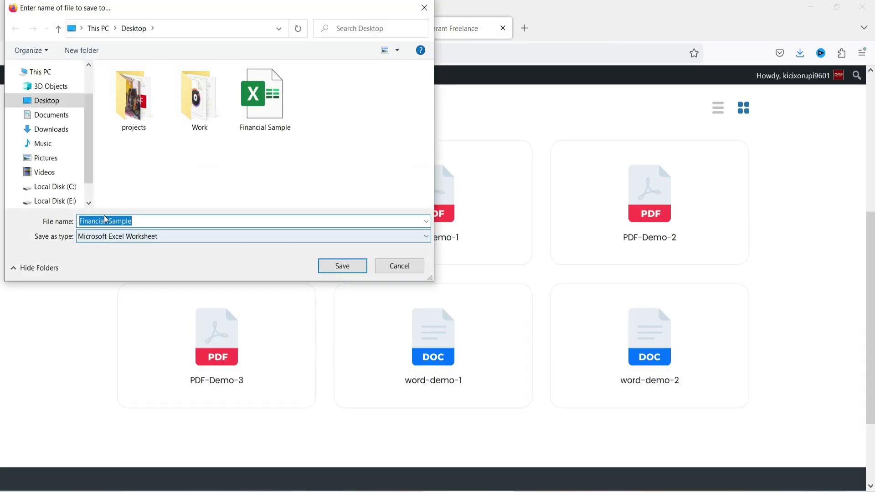
click(406, 269)
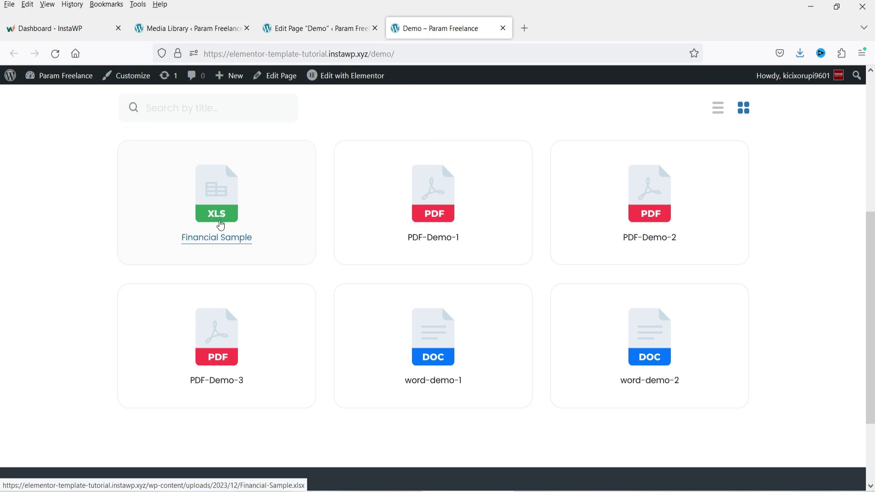
click(426, 210)
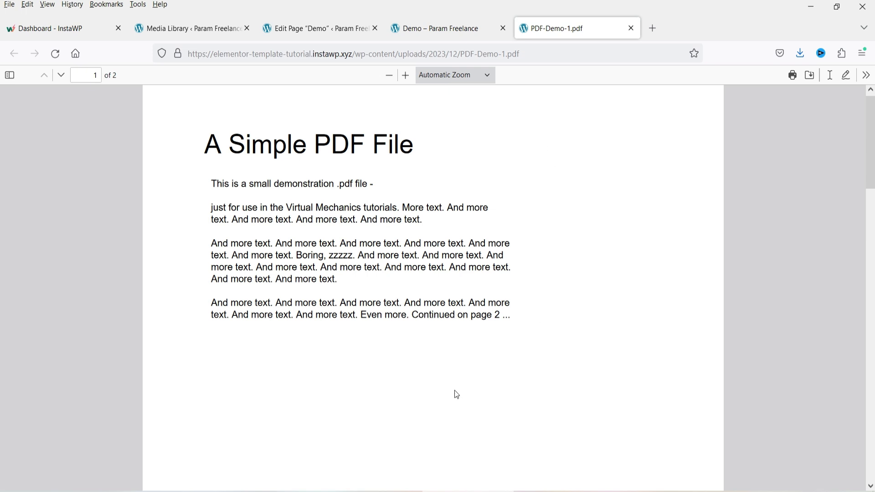
click(631, 29)
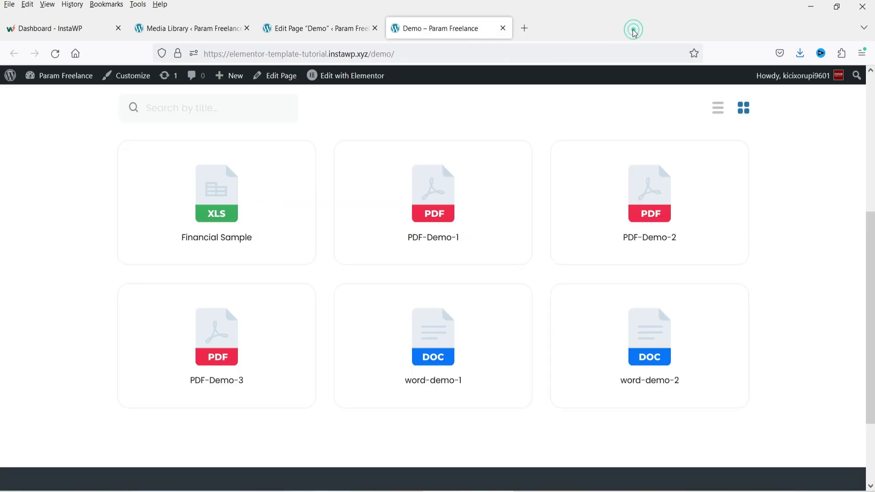
click(651, 354)
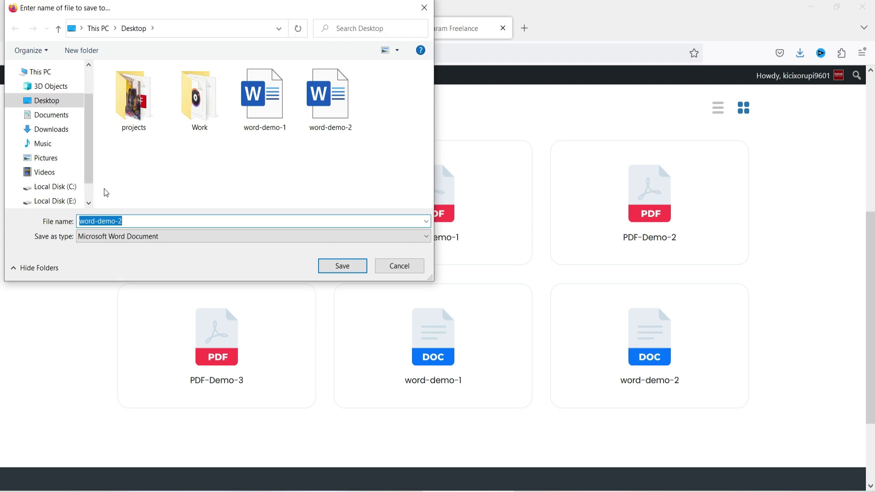
click(424, 8)
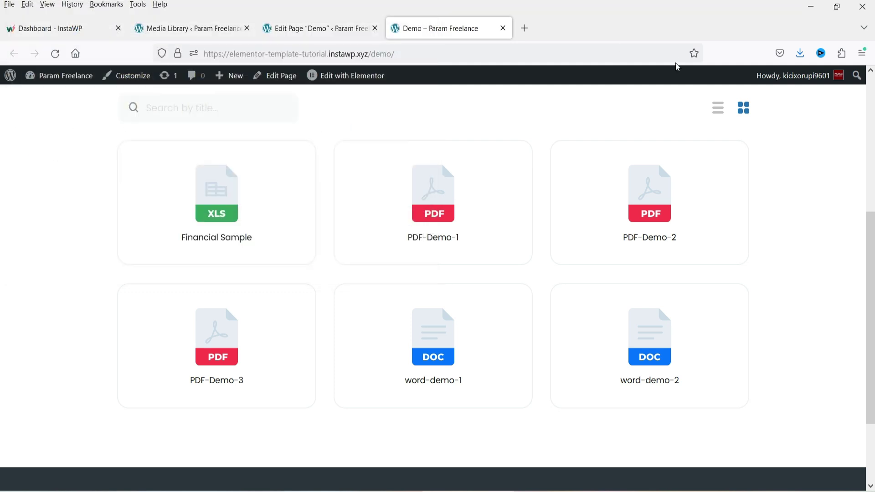
click(314, 28)
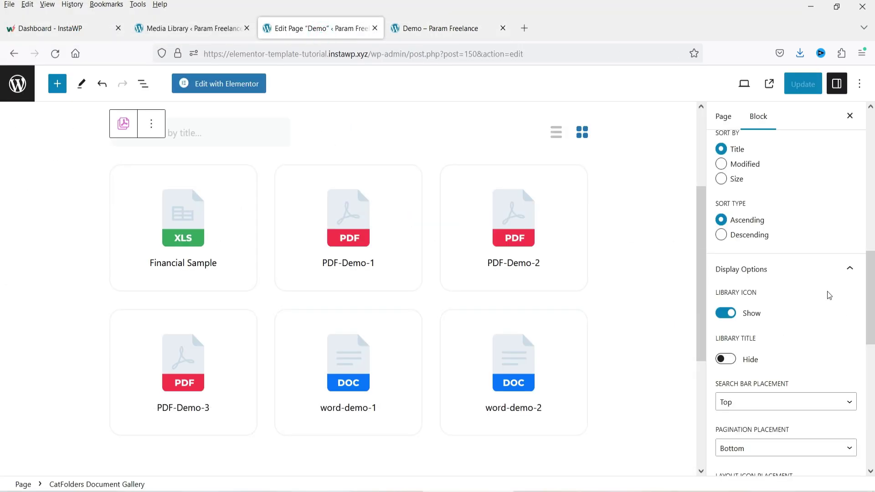
Set the gallery's Link To option to Popup Window and save the page
scroll(823, 286, down, 3)
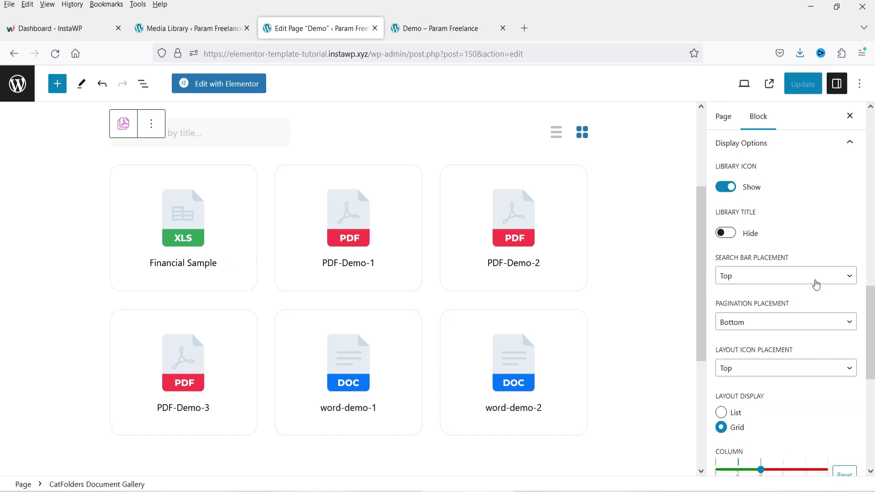
scroll(816, 285, up, 8)
click(784, 304)
click(761, 315)
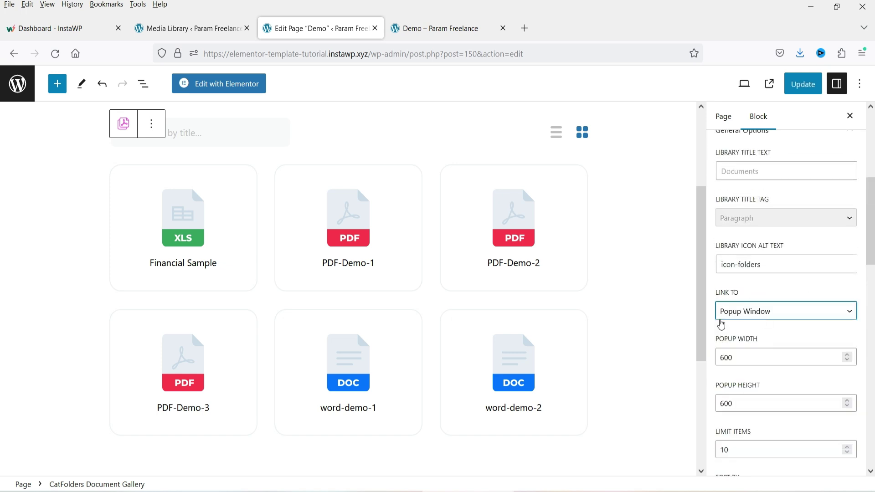
click(795, 84)
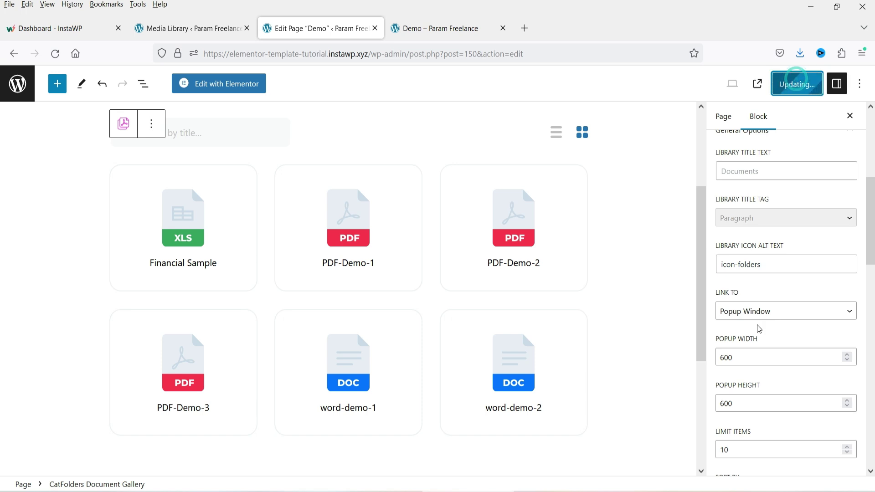
Reload the live Demo page and confirm PDF-Demo-1 opens in a popup window
click(437, 29)
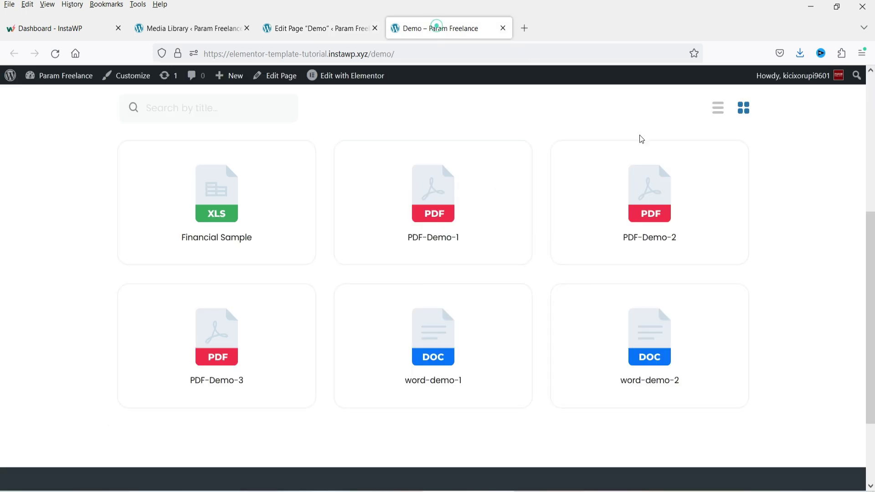
click(55, 53)
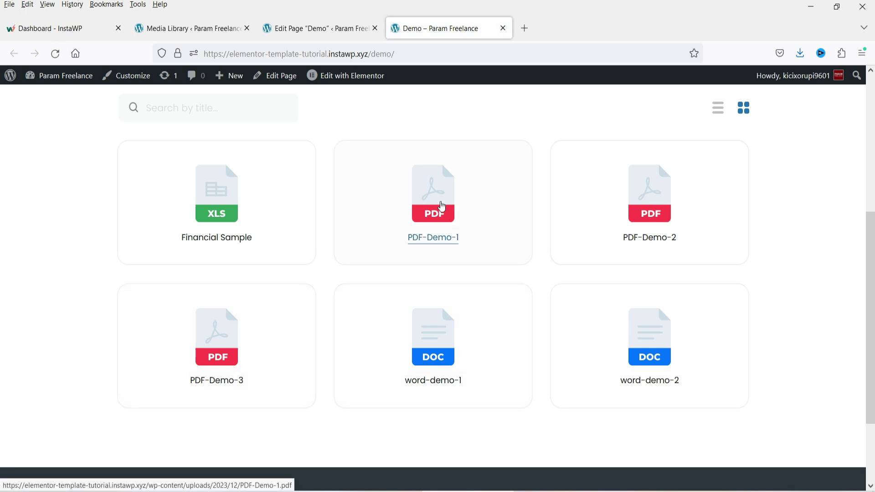
click(442, 205)
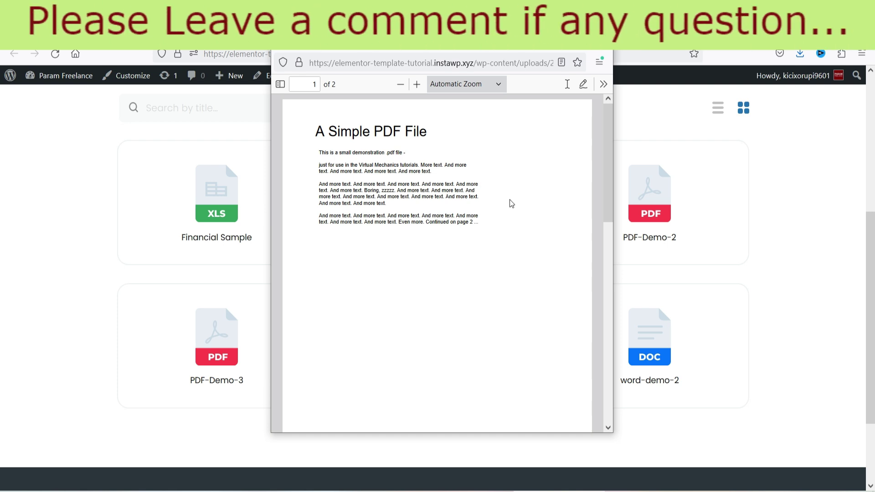
click(602, 43)
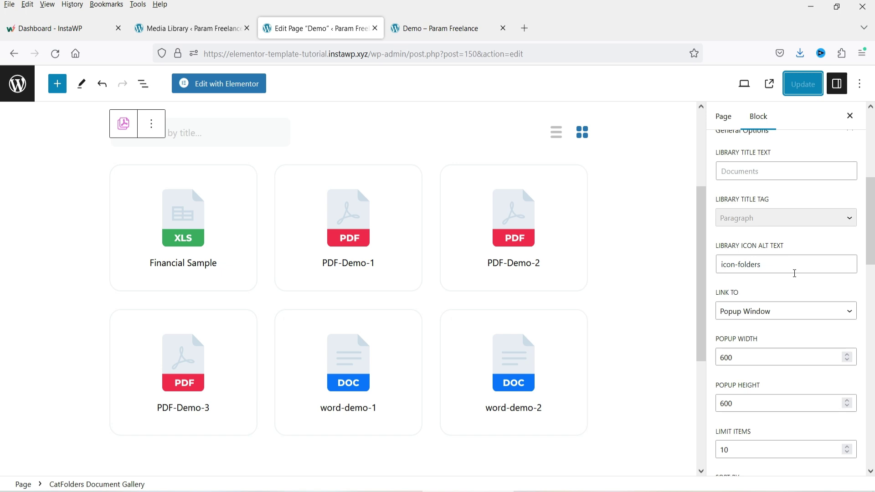
Change the gallery's Link To from Download File to None and save
click(778, 312)
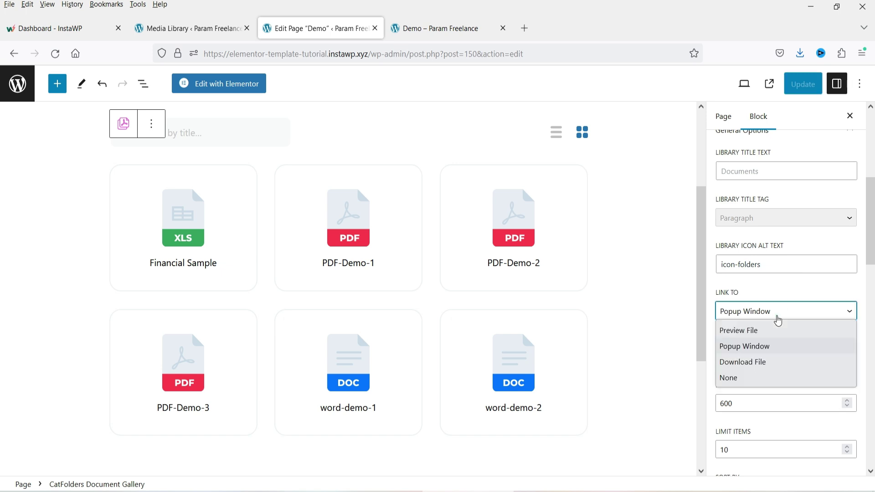
click(748, 361)
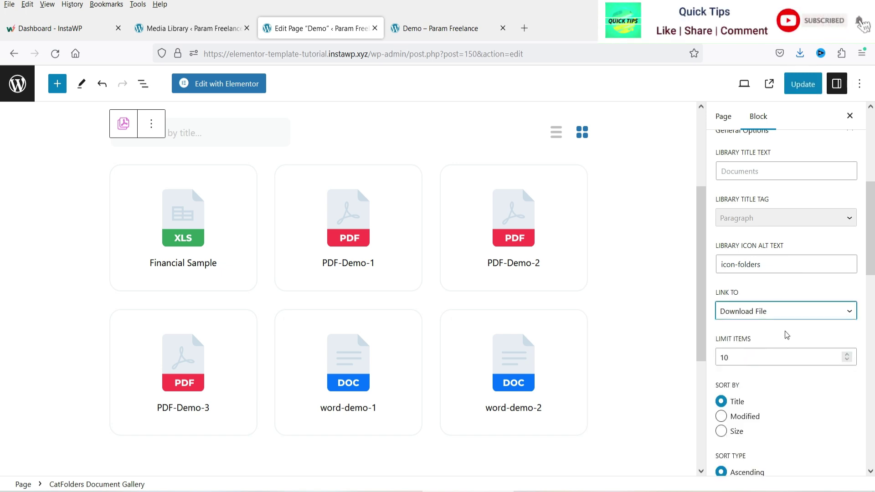
click(784, 313)
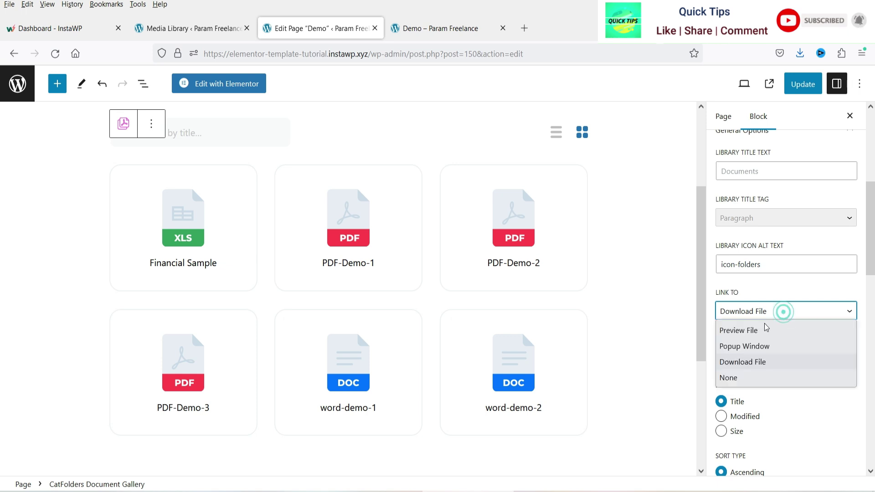
click(749, 379)
click(799, 87)
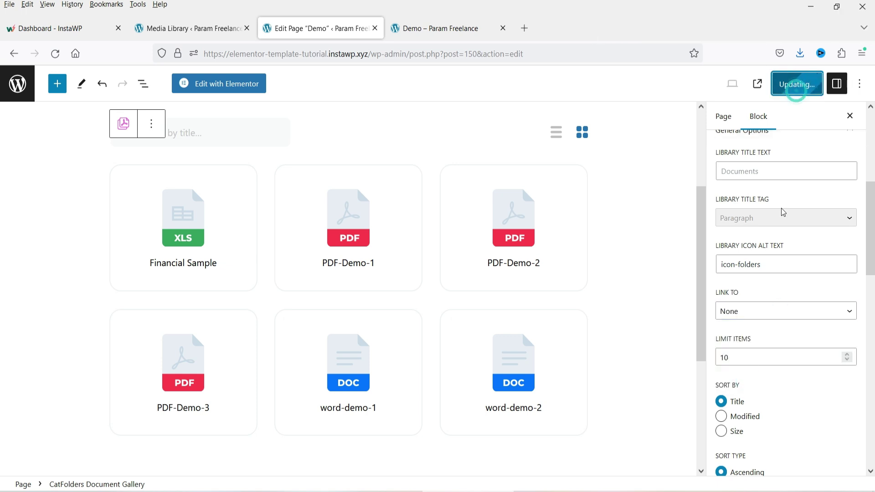
Reload the live Demo page to check the unlinked files, then go back to the editor
click(452, 28)
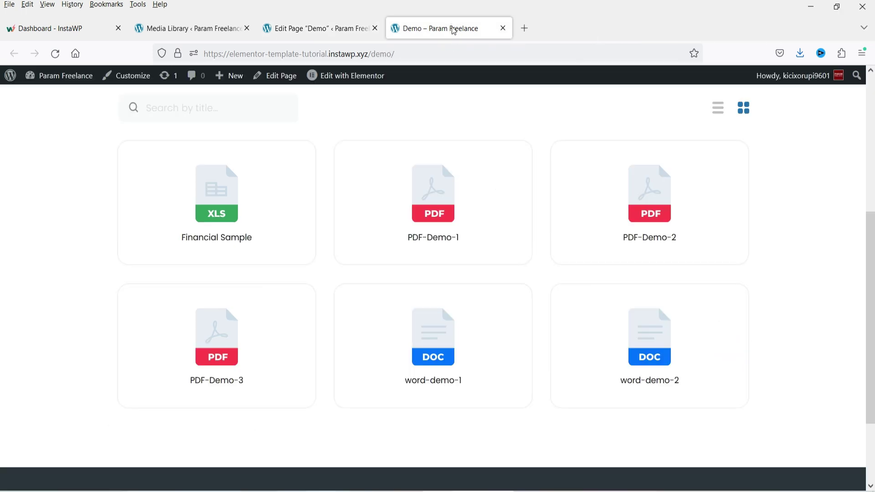
click(55, 54)
key(ctrl+Page_Up)
click(776, 314)
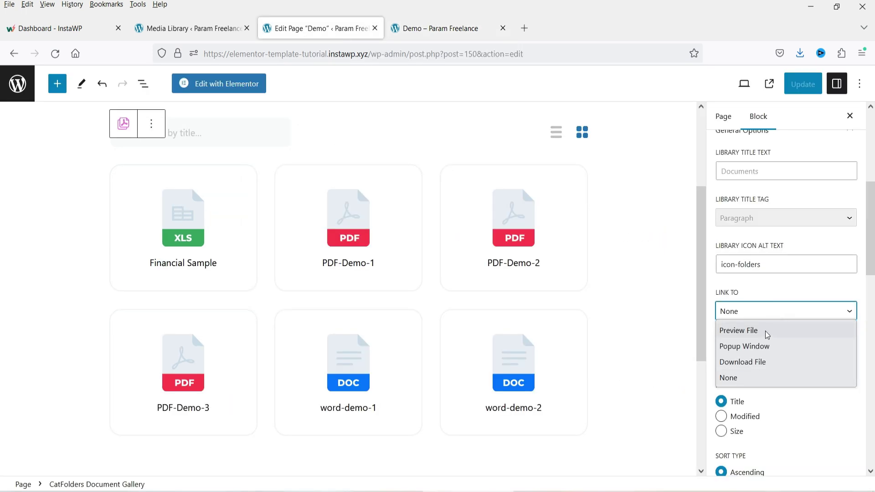
Set Link To back to Preview File, save, and return to the Important Documents folder in the Media Library
click(765, 331)
click(795, 88)
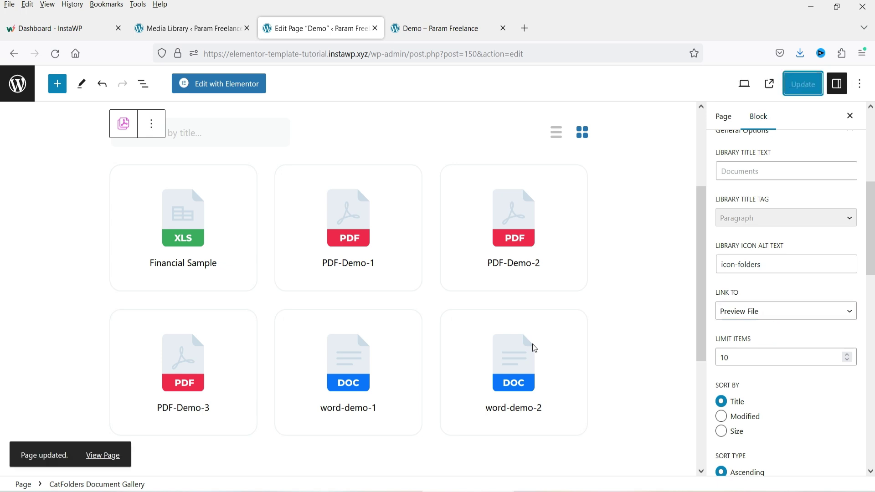
scroll(796, 309, up, 5)
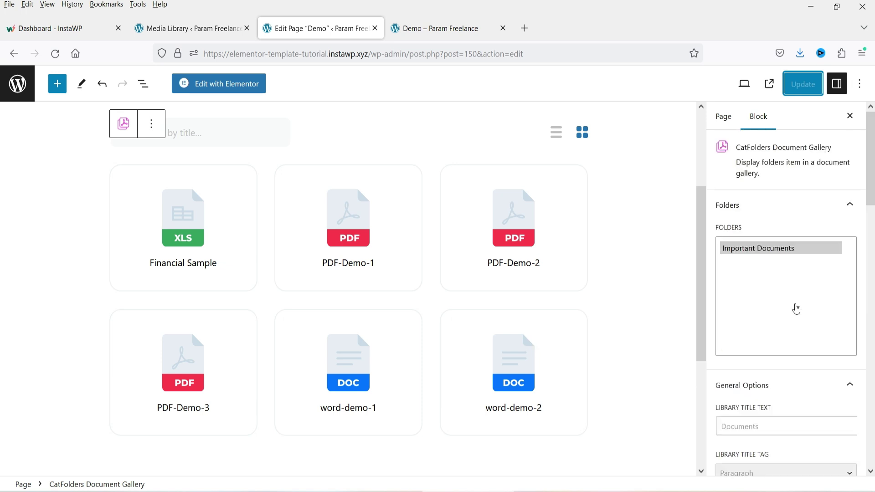
key(ctrl+shift+Tab)
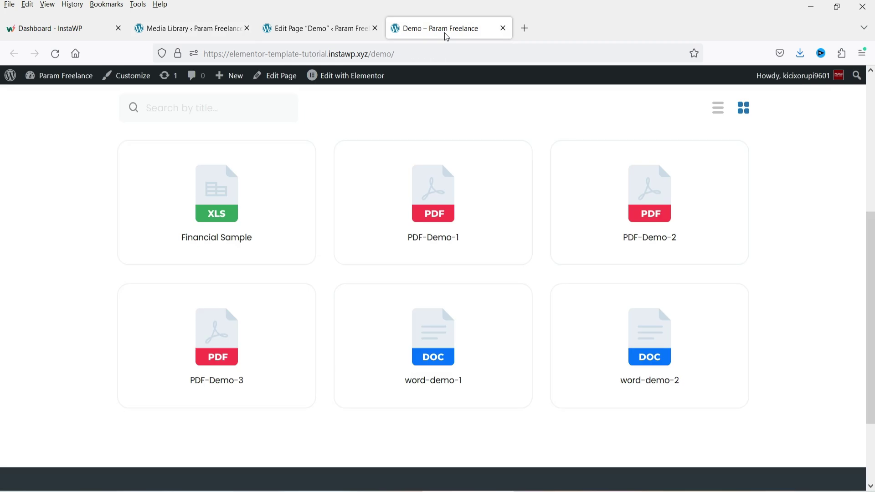
View the live Demo page's three-column grid of six Important Documents files
click(444, 29)
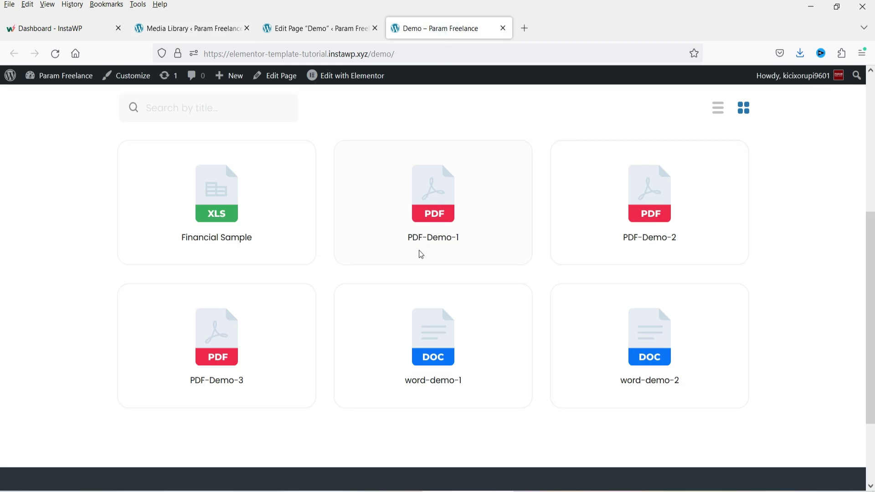